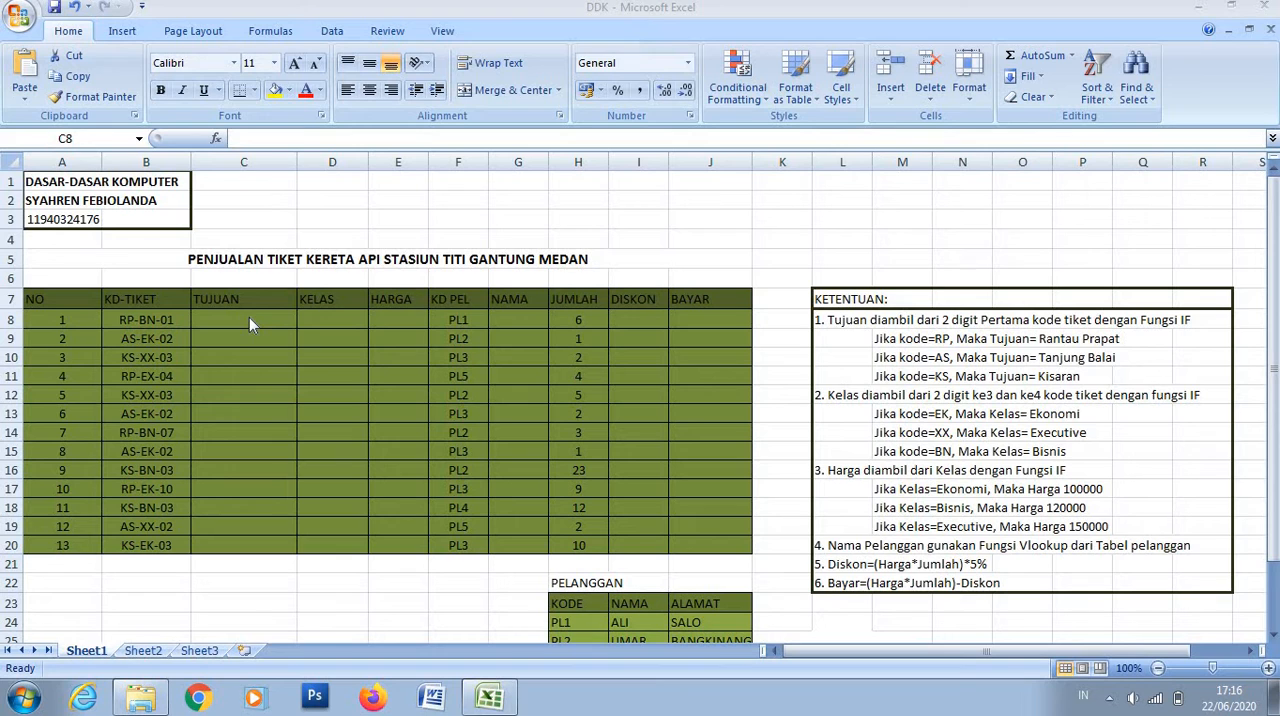
- In C8, start an IF formula whose test extracts the first two characters of B8 with LEFT, followed by an equals sign
click(249, 320)
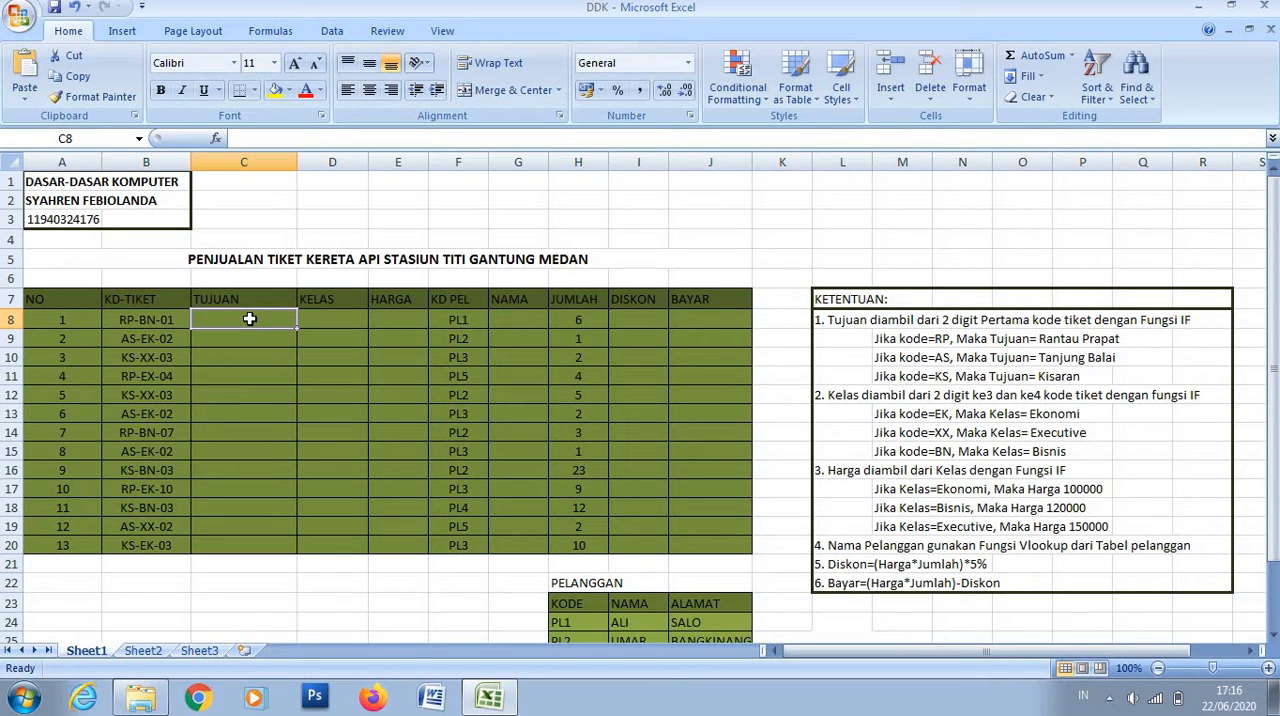
text(=IF)
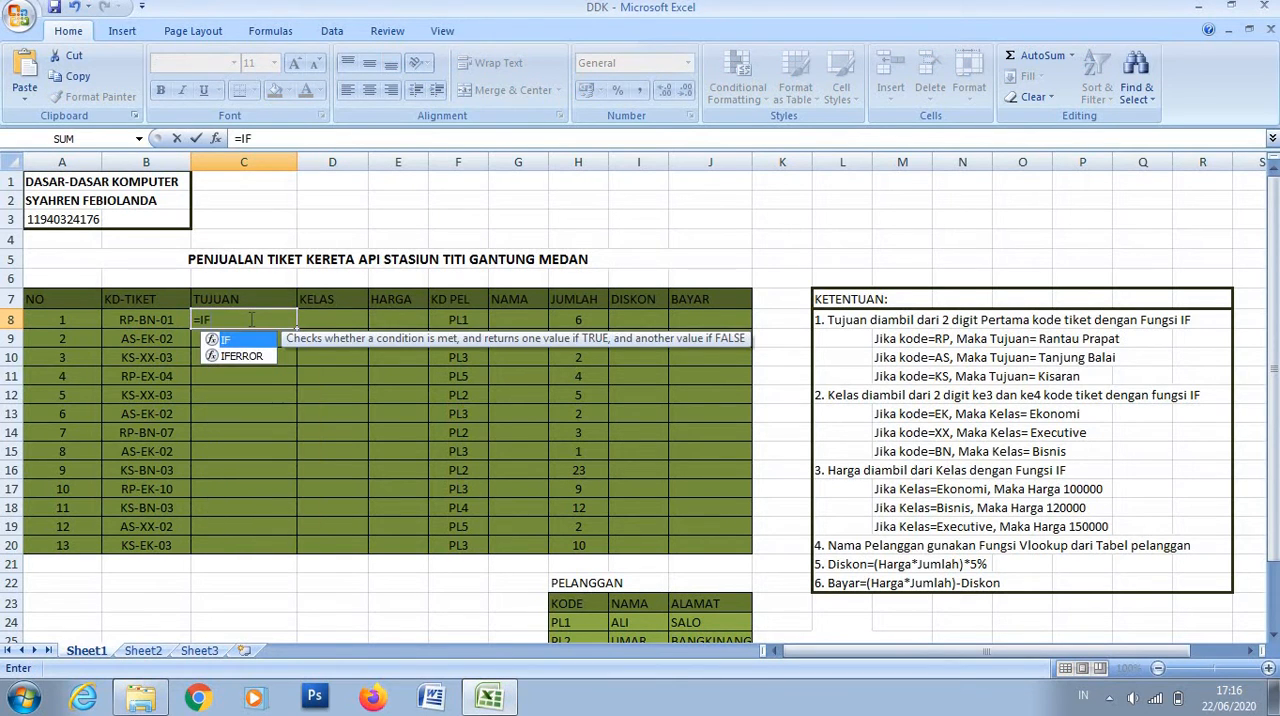
text(()
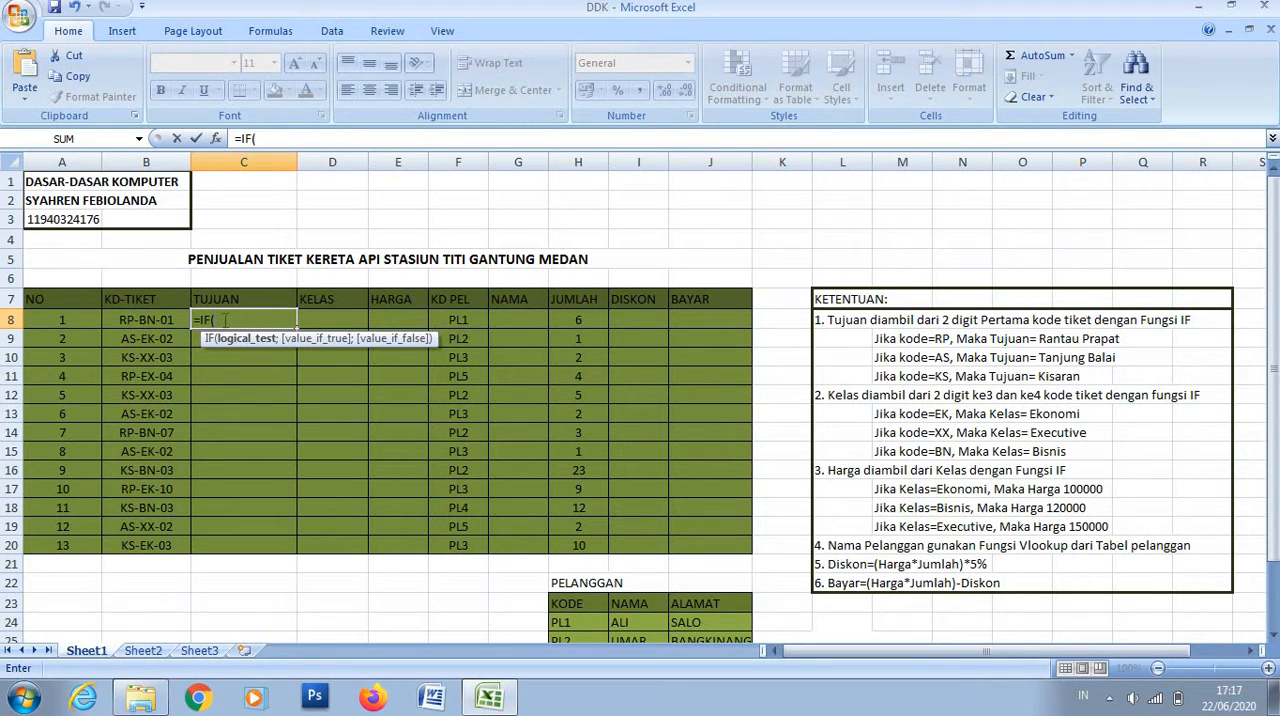
text(L)
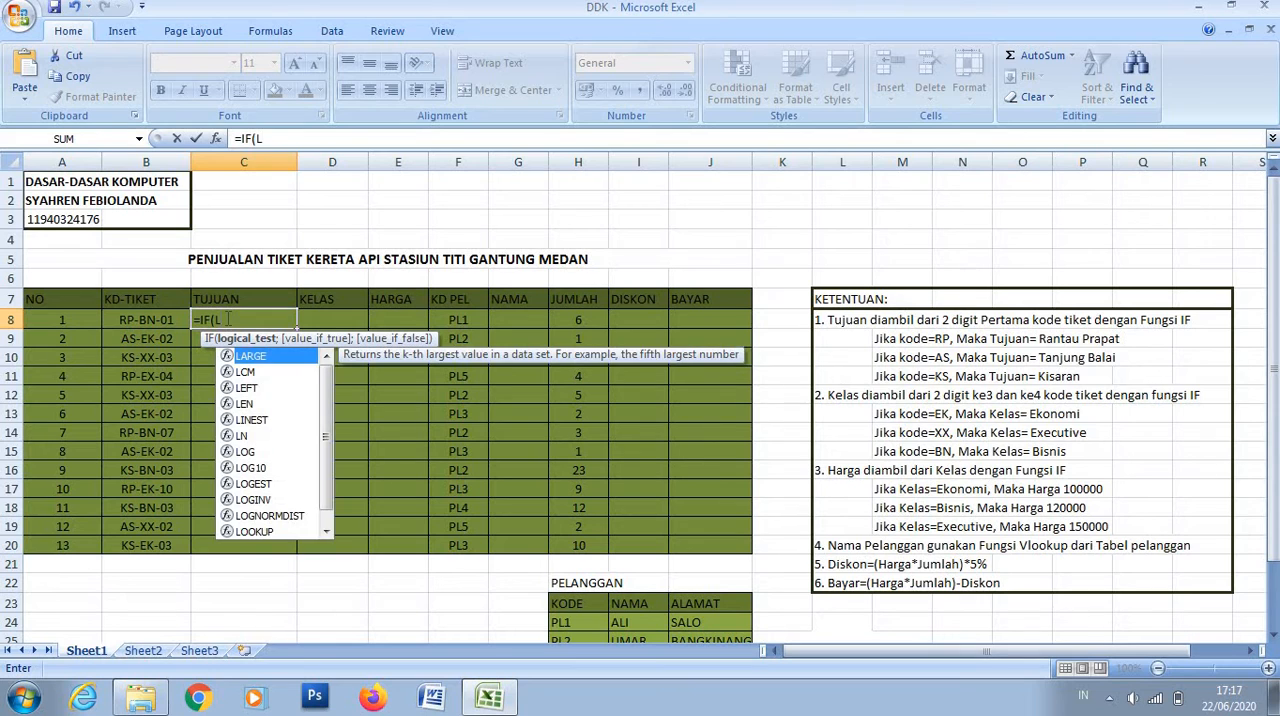
text(EFT)
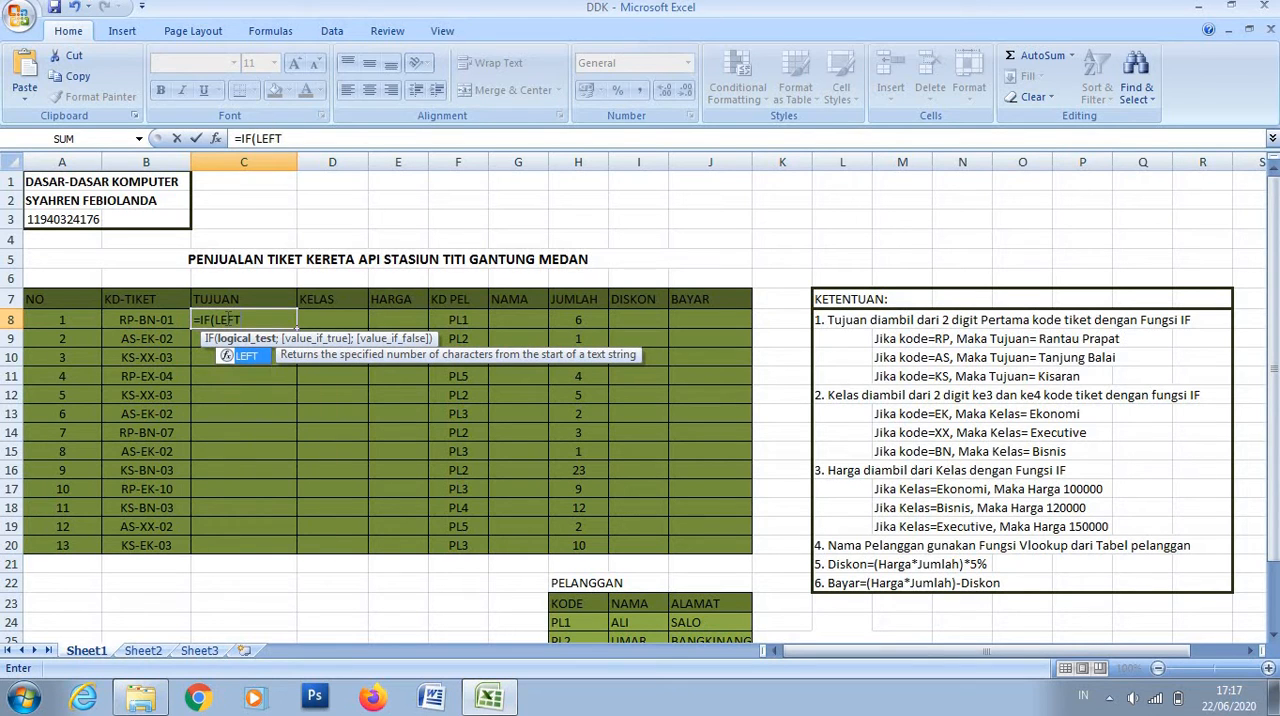
text(()
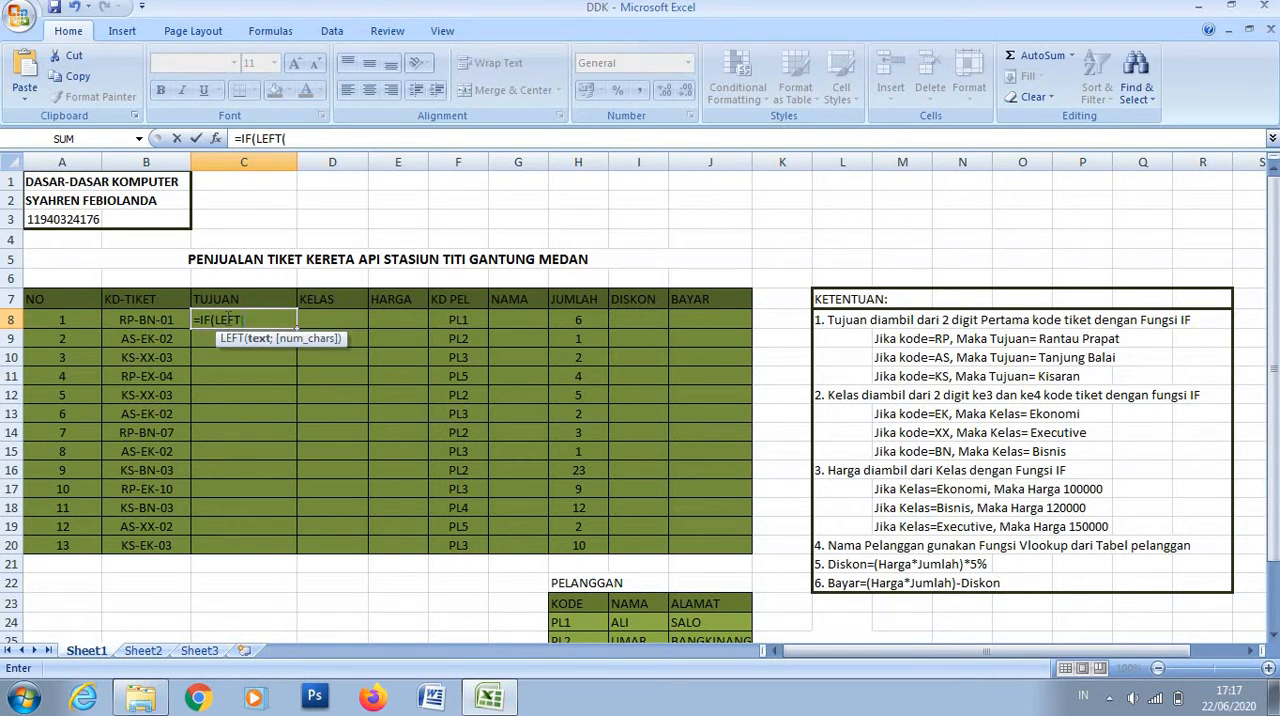
click(148, 319)
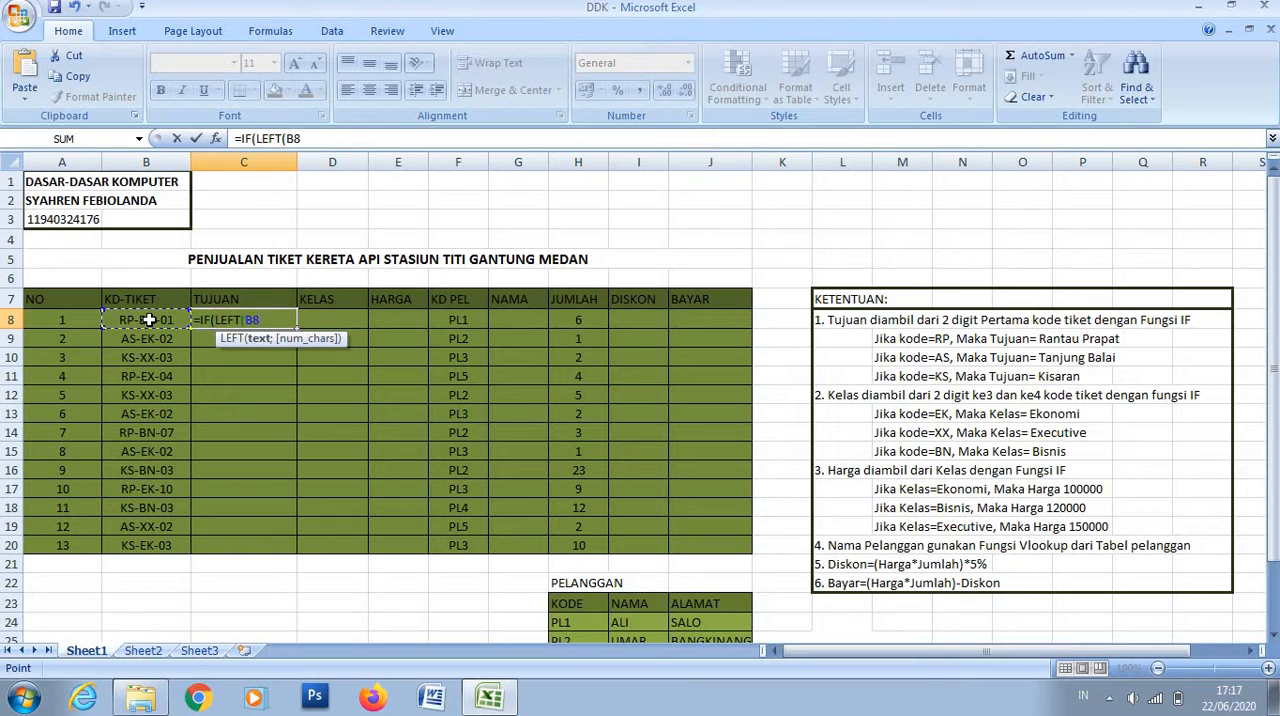
text(;2)
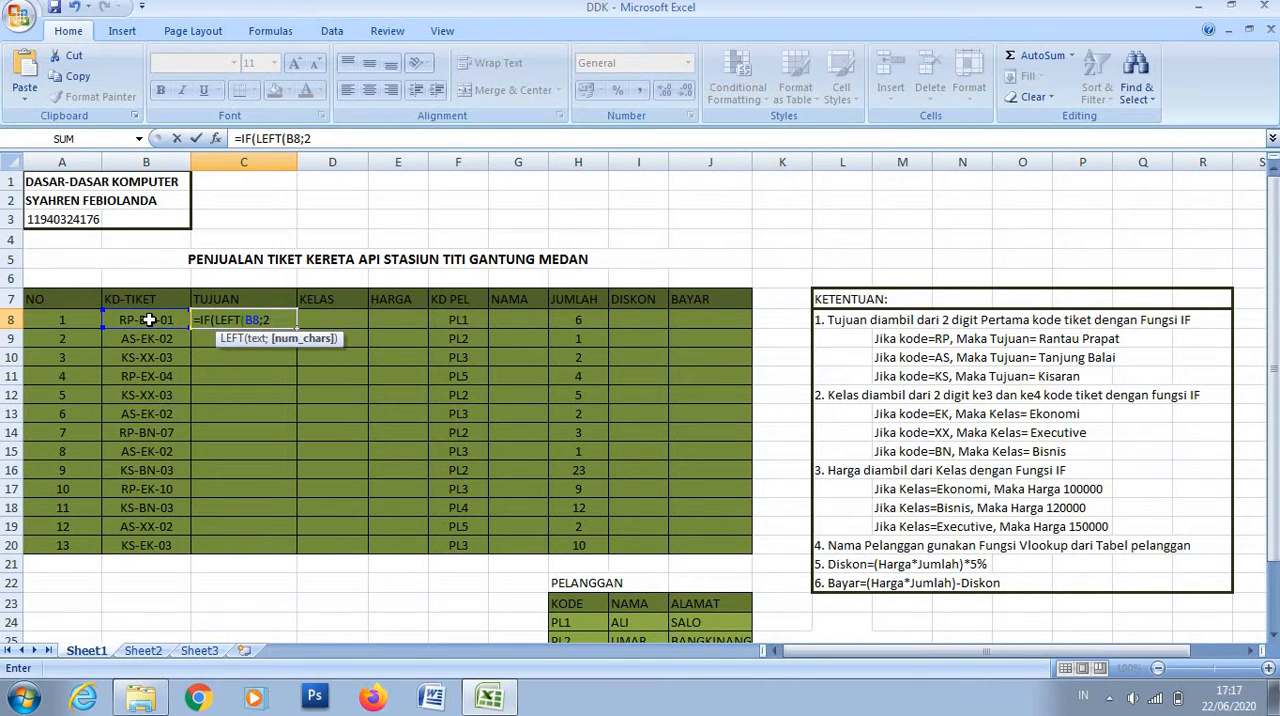
text()=)
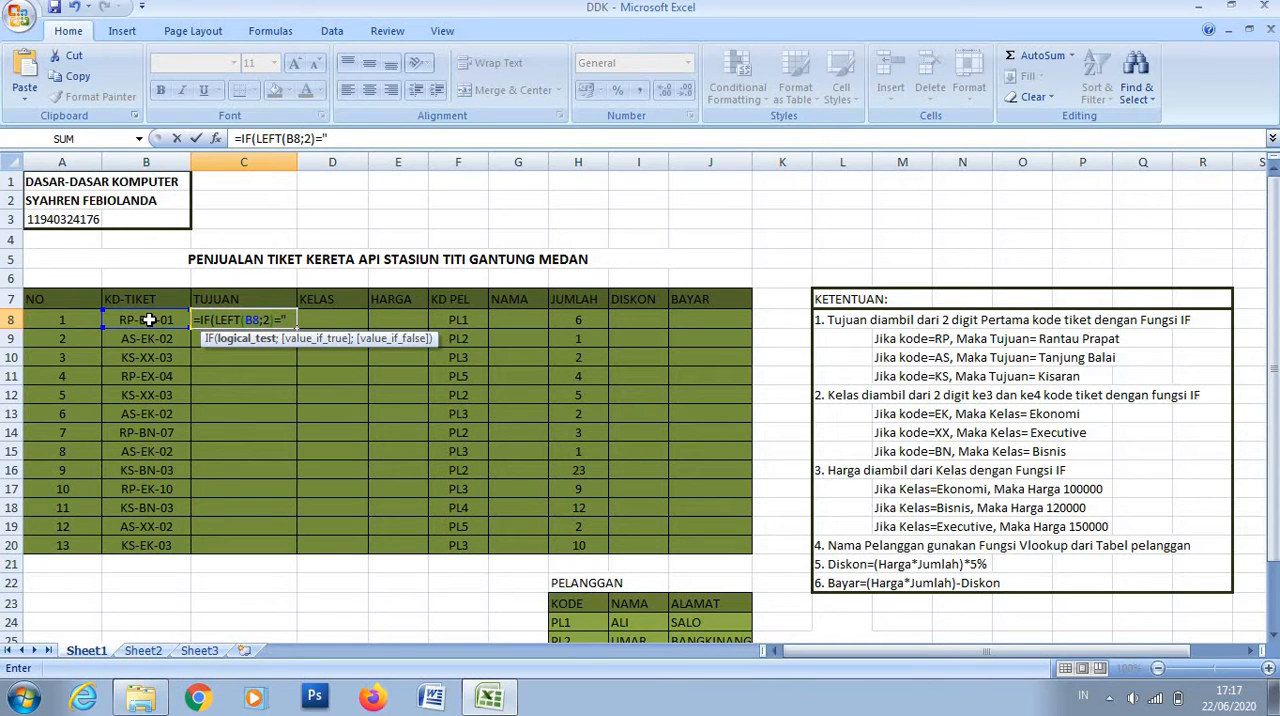
text("RP";")
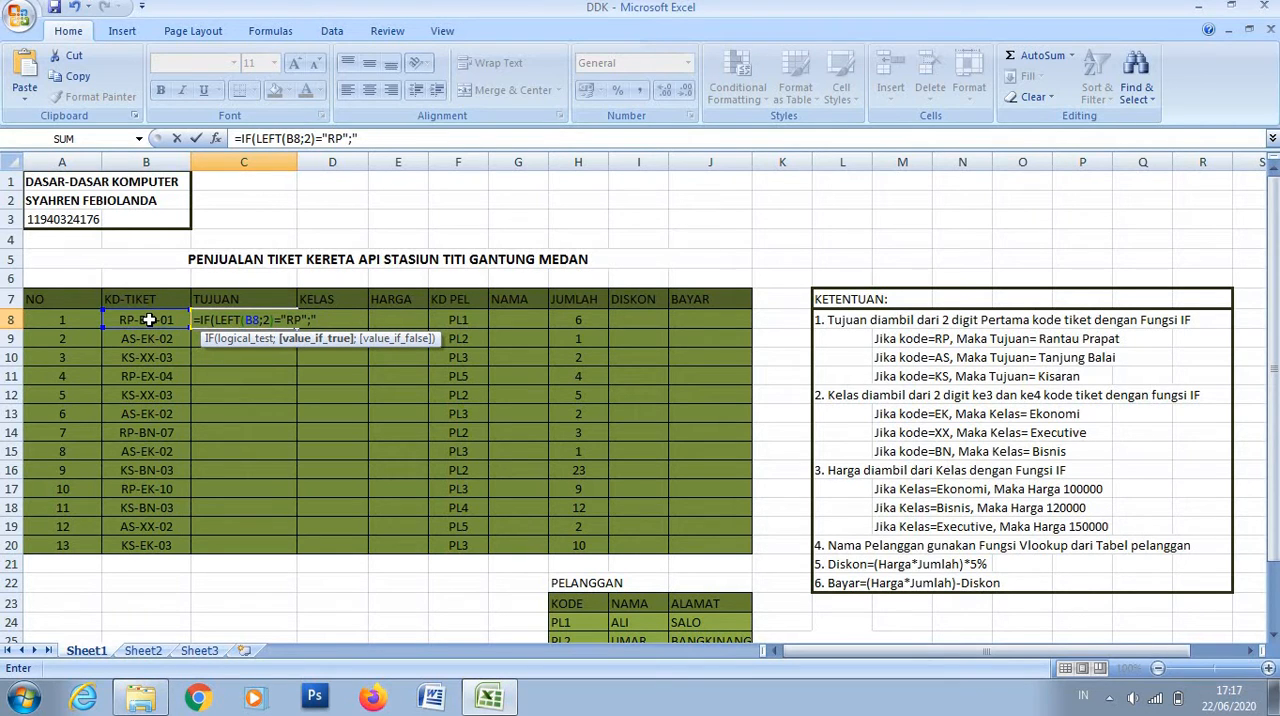
text(RANTAU PRAP)
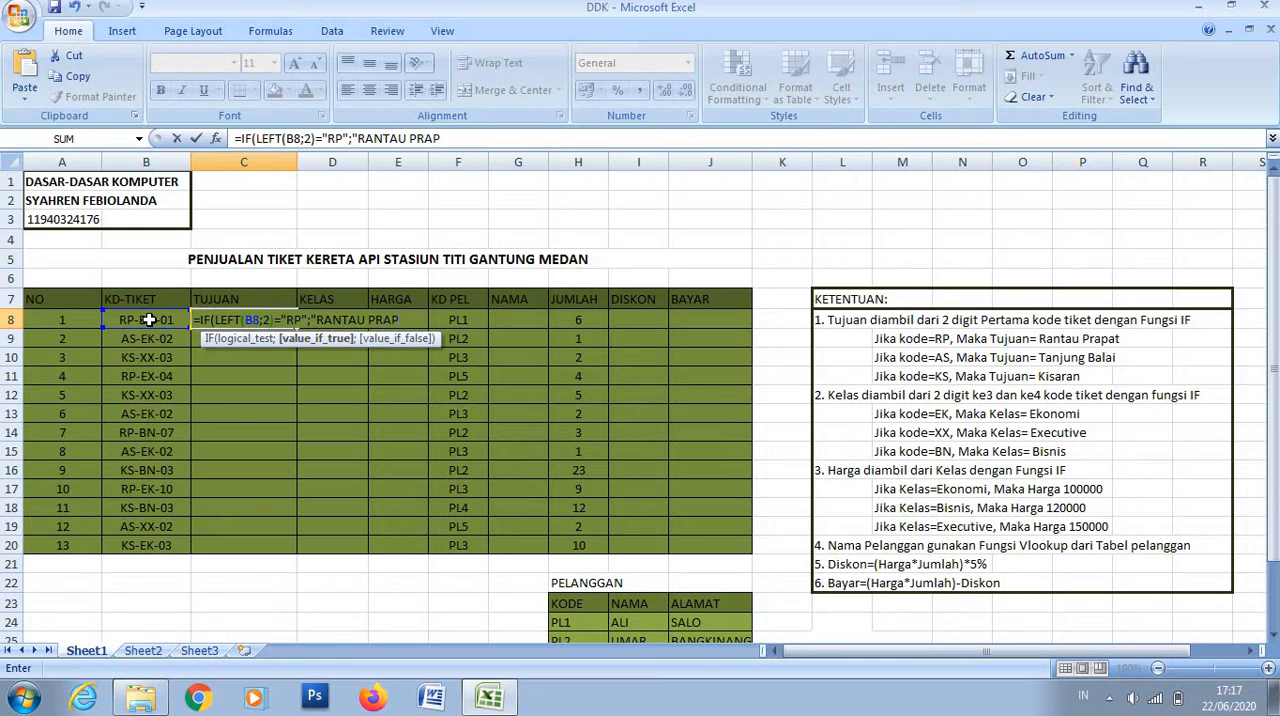
text(AT";)
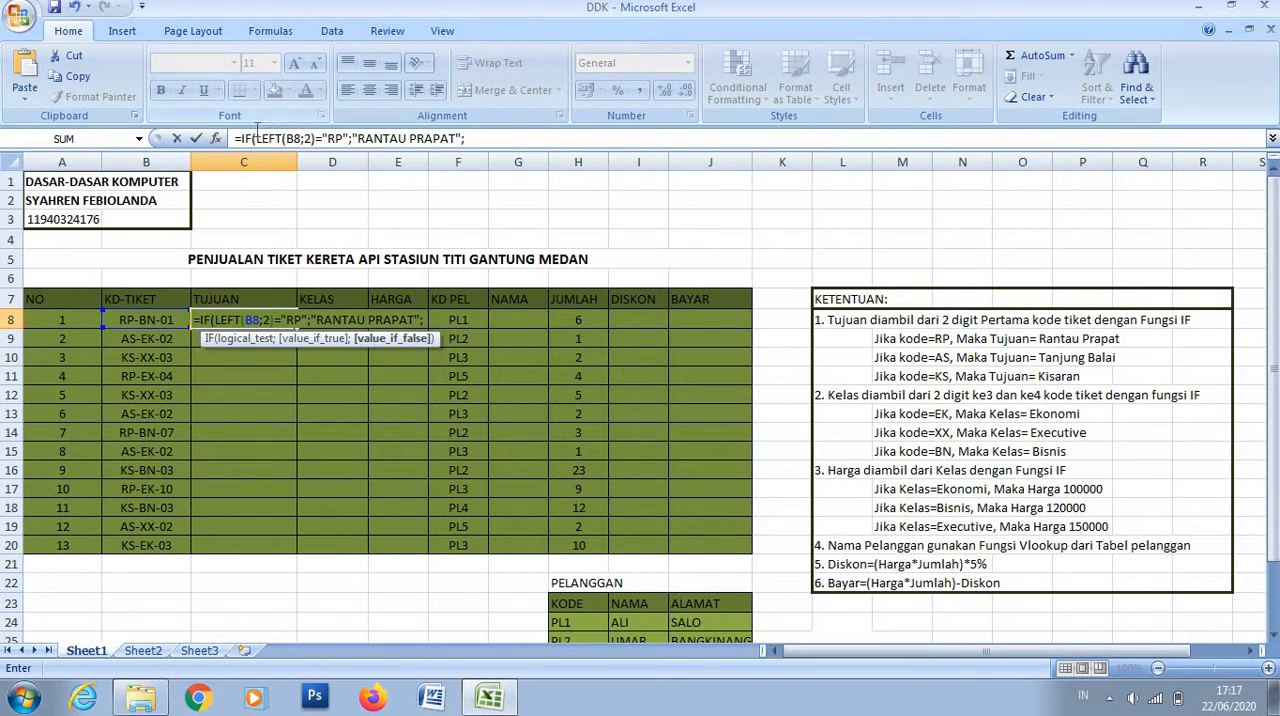
- Duplicate the IF(LEFT(B8;2)="RP";"RANTAU PRAPAT" portion at the end of the C8 formula as its nested false branch
drag(241, 138, 462, 138)
key(ctrl+c)
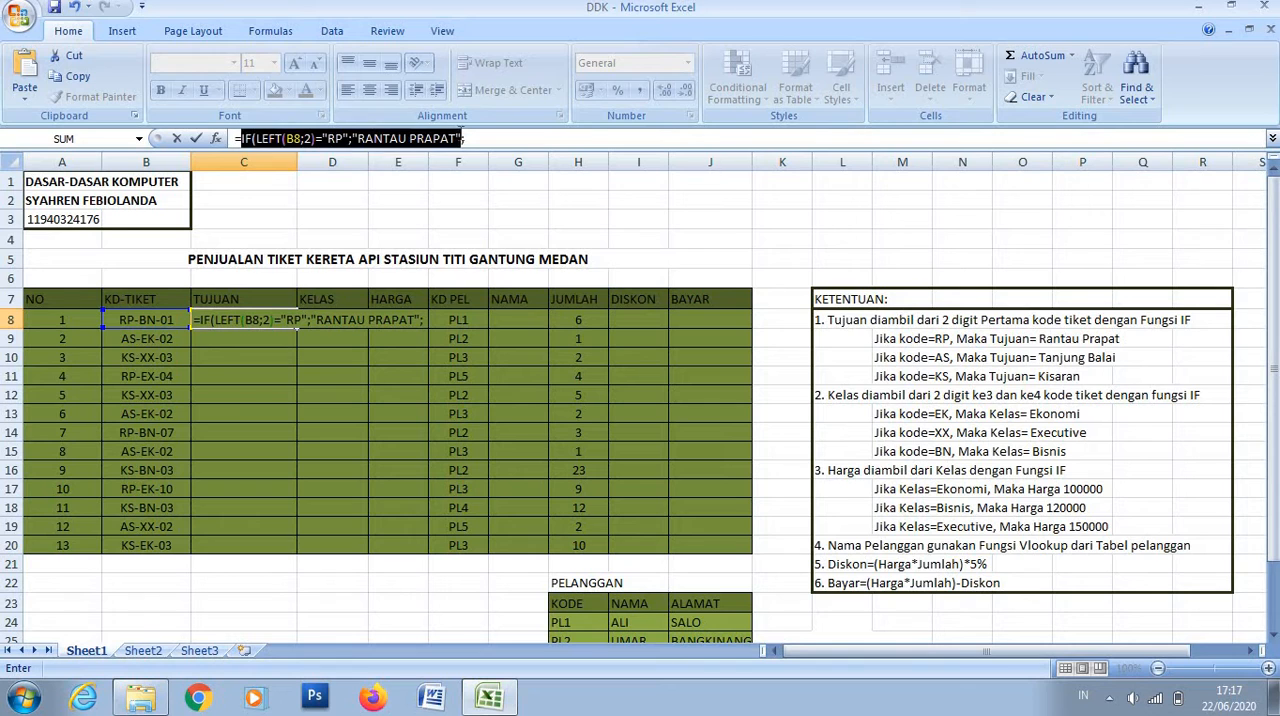
right_click(454, 141)
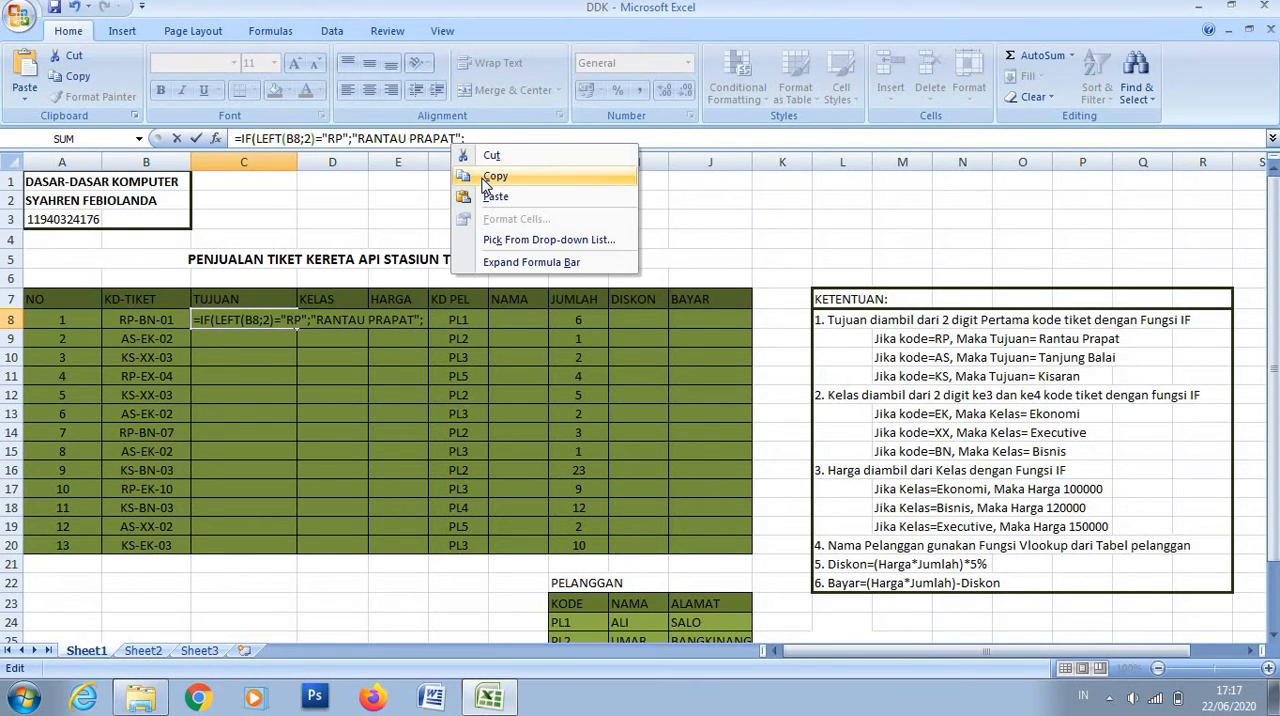
click(477, 143)
right_click(477, 143)
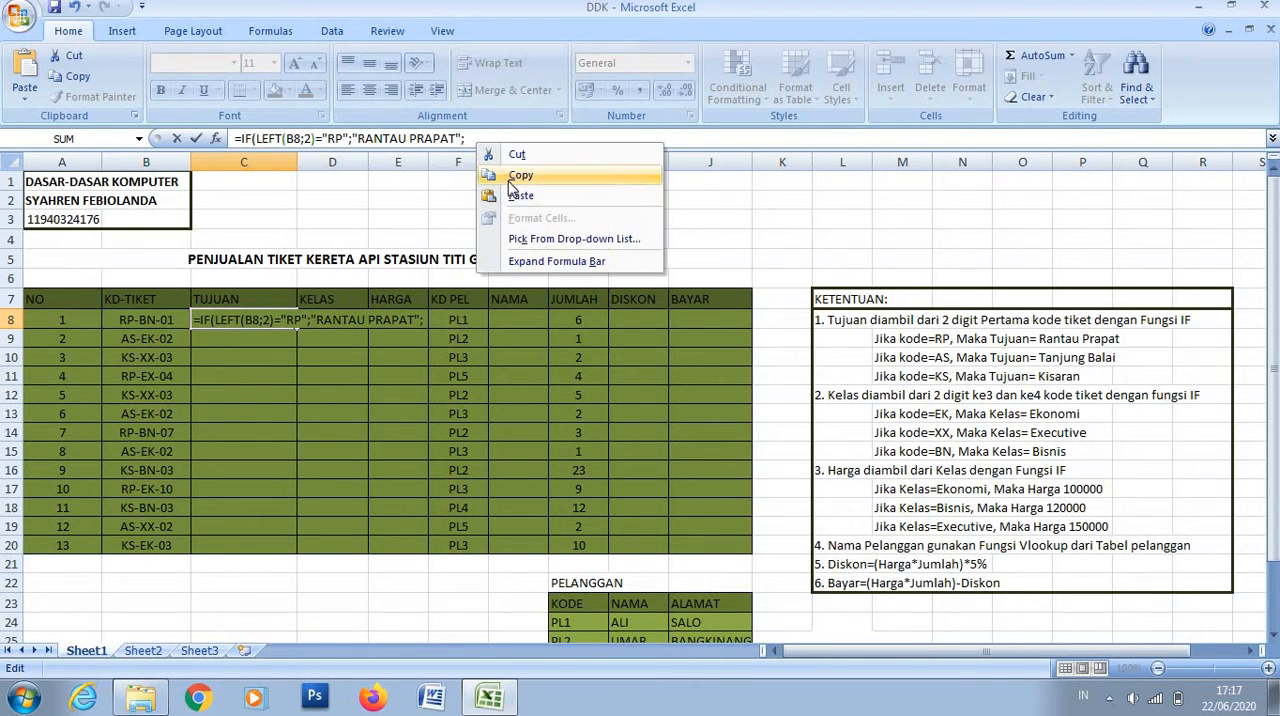
click(519, 197)
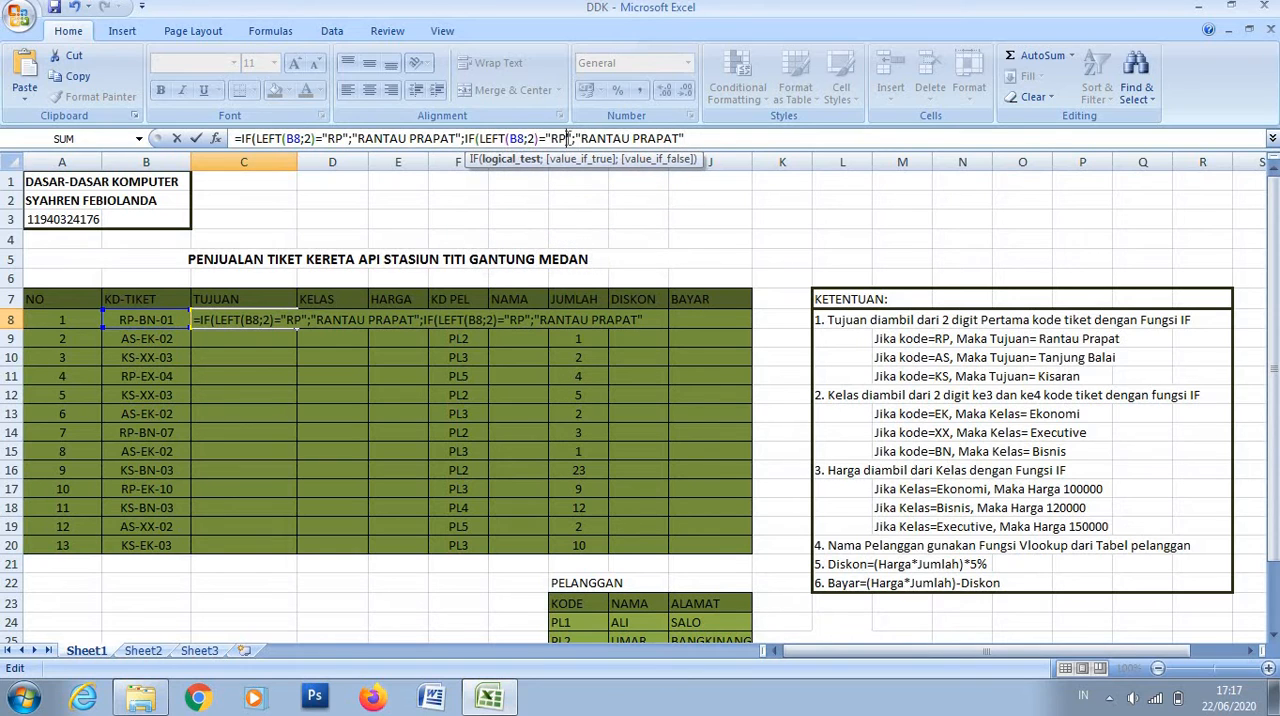
- Change the code tested in the nested IF of the C8 formula to "AS"
click(567, 138)
key(BackSpace)
key(BackSpace)
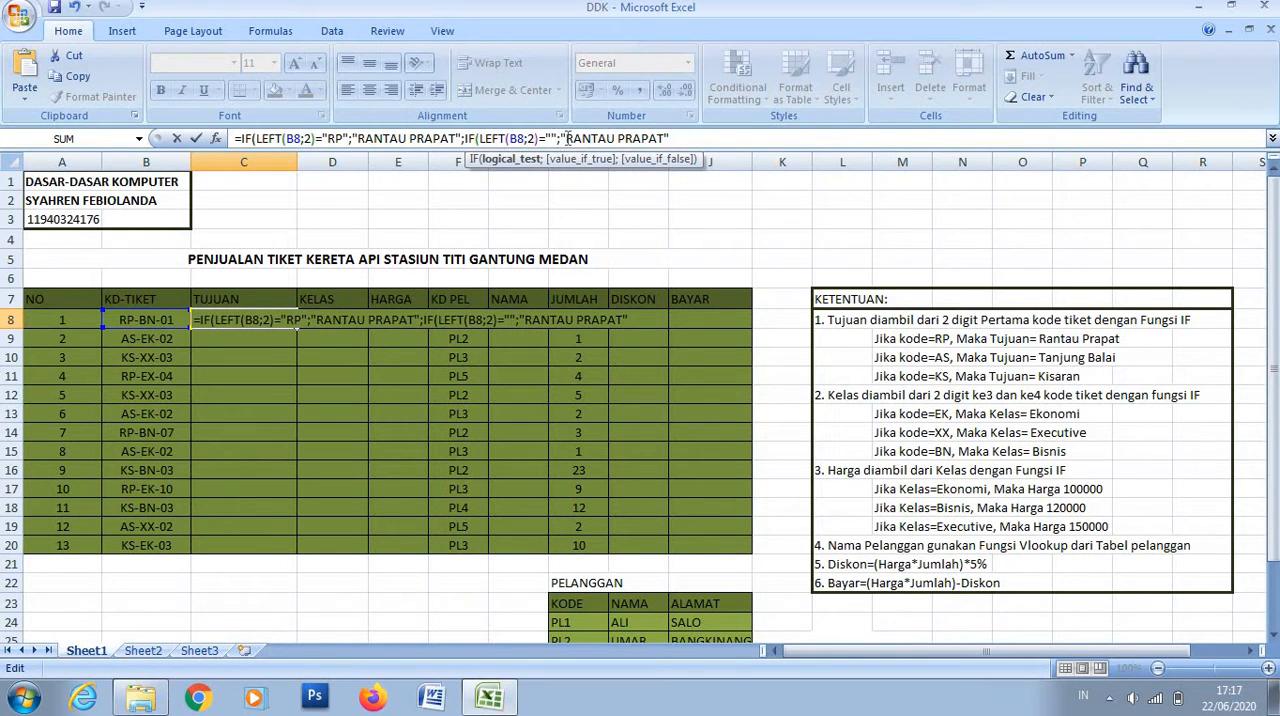
text(AS)
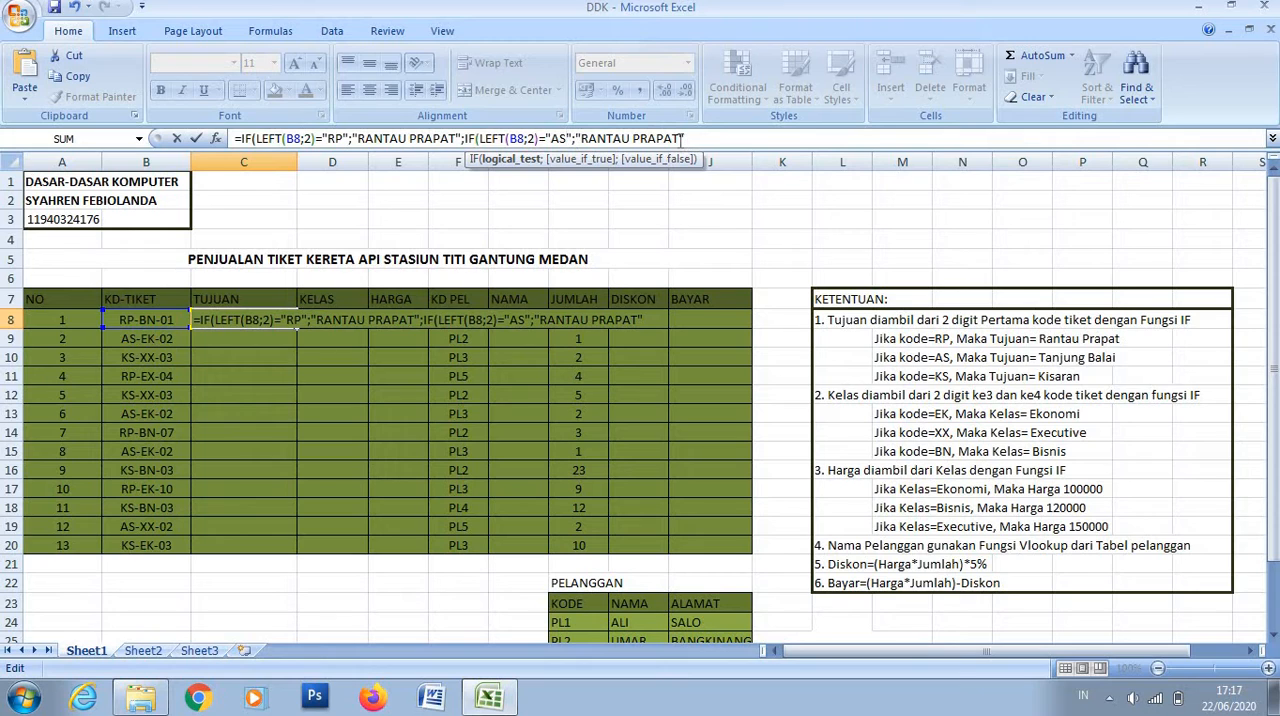
- Replace the nested IF's true result in the C8 formula with "TANJUNG BALAI"
click(680, 139)
key(BackSpace)
key(BackSpace)
key(BackSpace)
key(BackSpace)
key(BackSpace)
key(BackSpace)
key(BackSpace)
key(BackSpace)
key(BackSpace)
key(BackSpace)
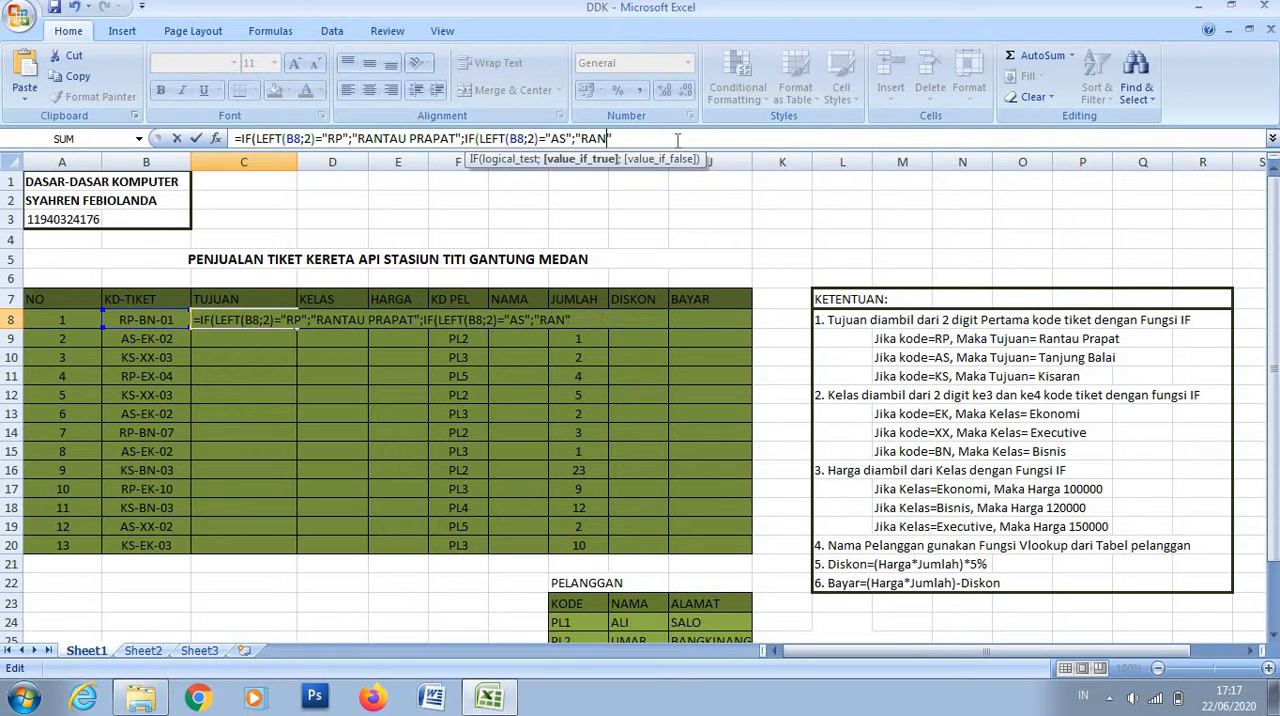
key(BackSpace)
key(BackSpace)
key(BackSpace)
text(TANJUNG B)
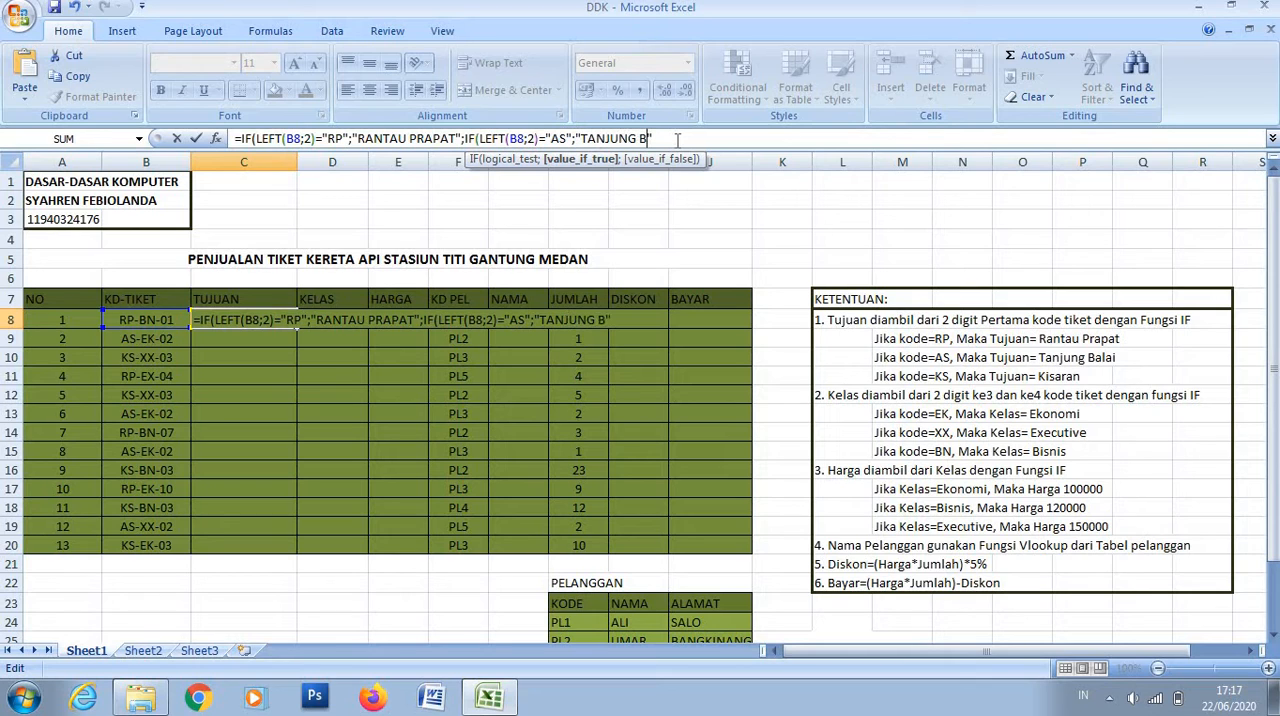
text(ALAI";")
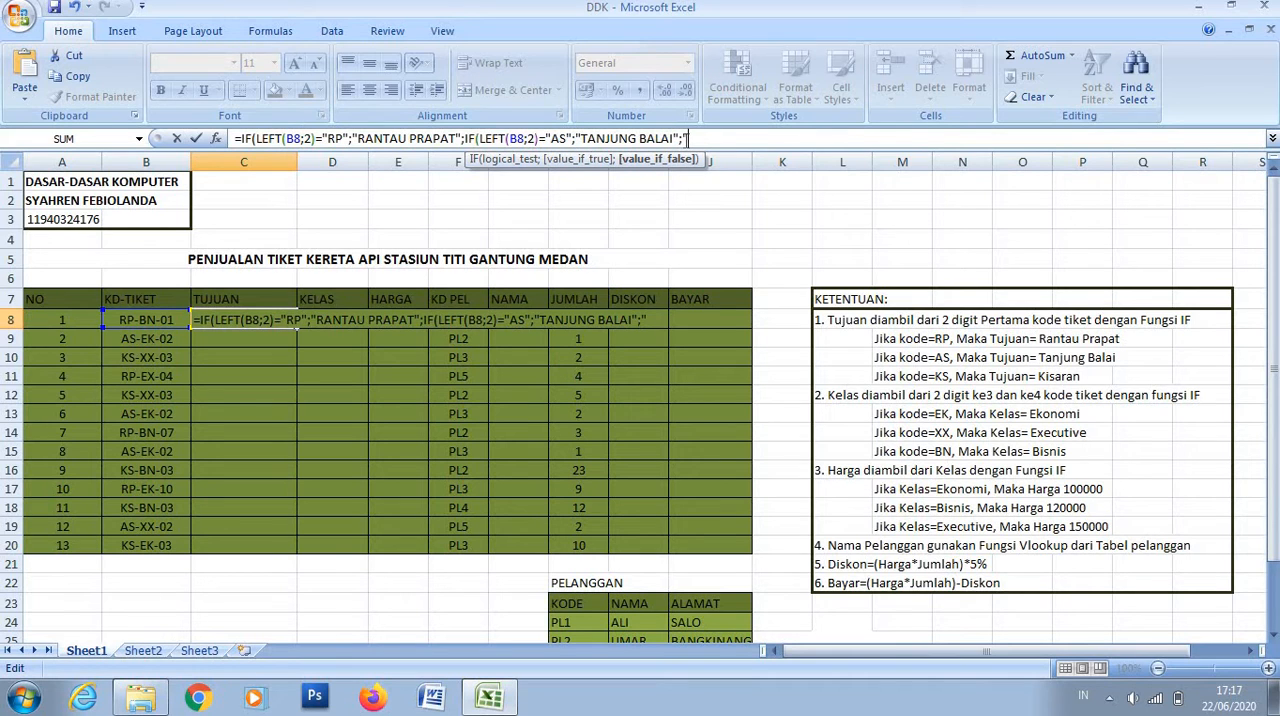
text(KISARAN")
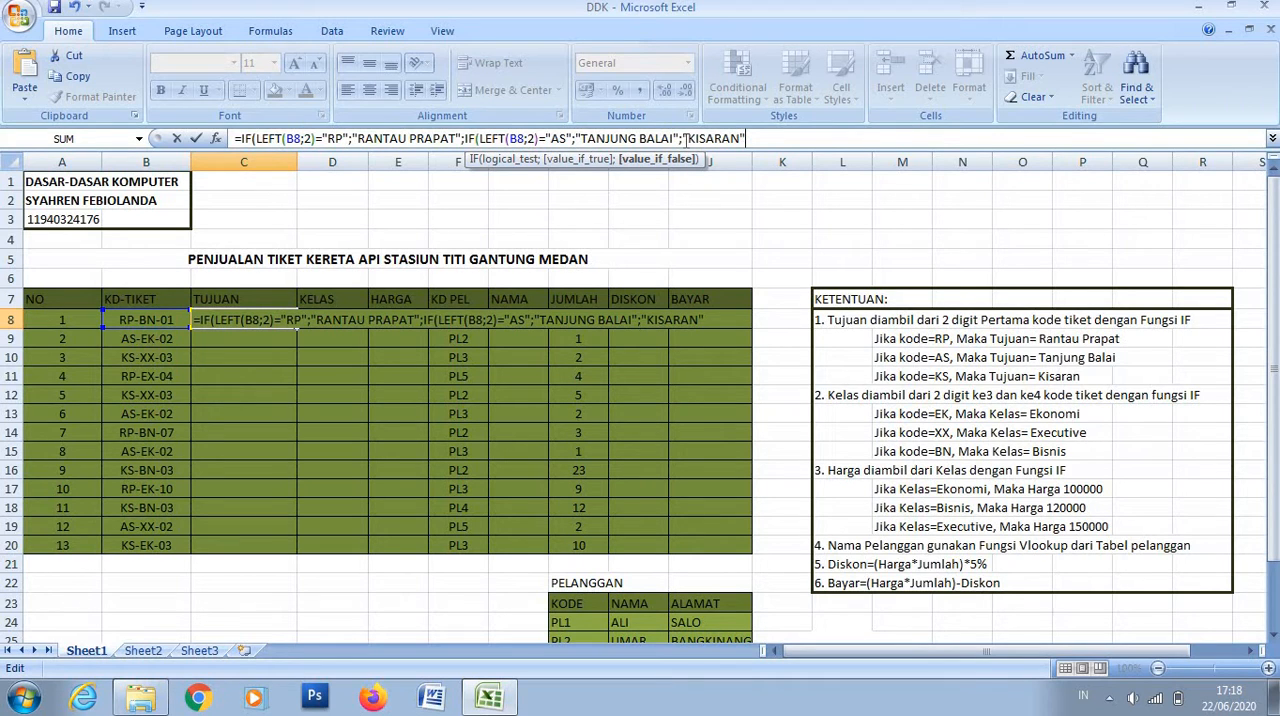
text()))
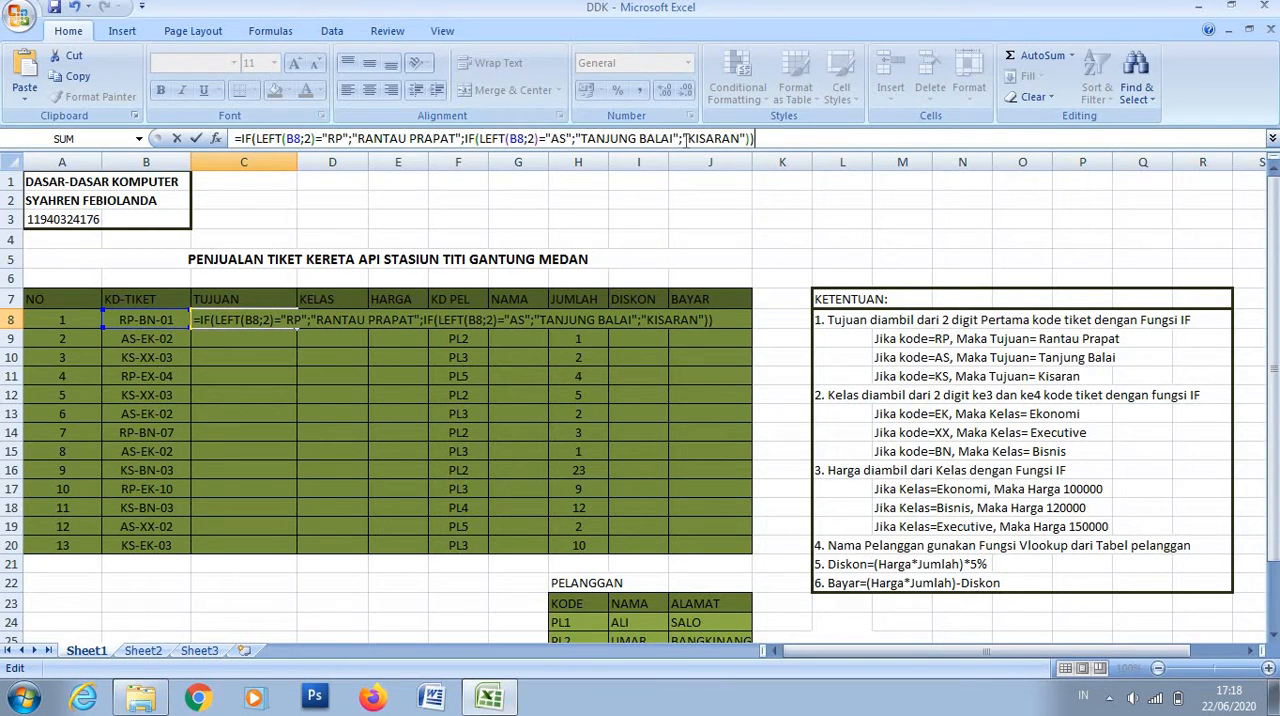
- Finish the C8 formula with "KISARAN" as the final false result and both parentheses closed, and fill it down through C20
key(ctrl+Return)
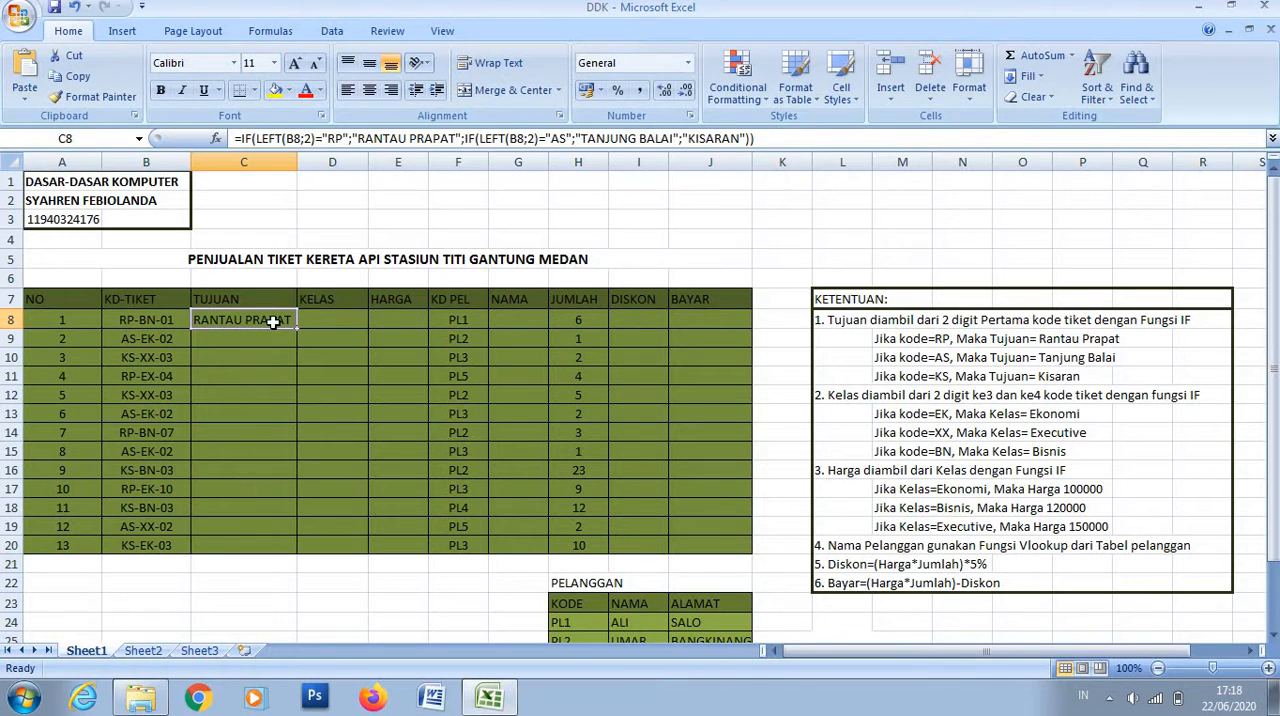
drag(297, 329, 289, 545)
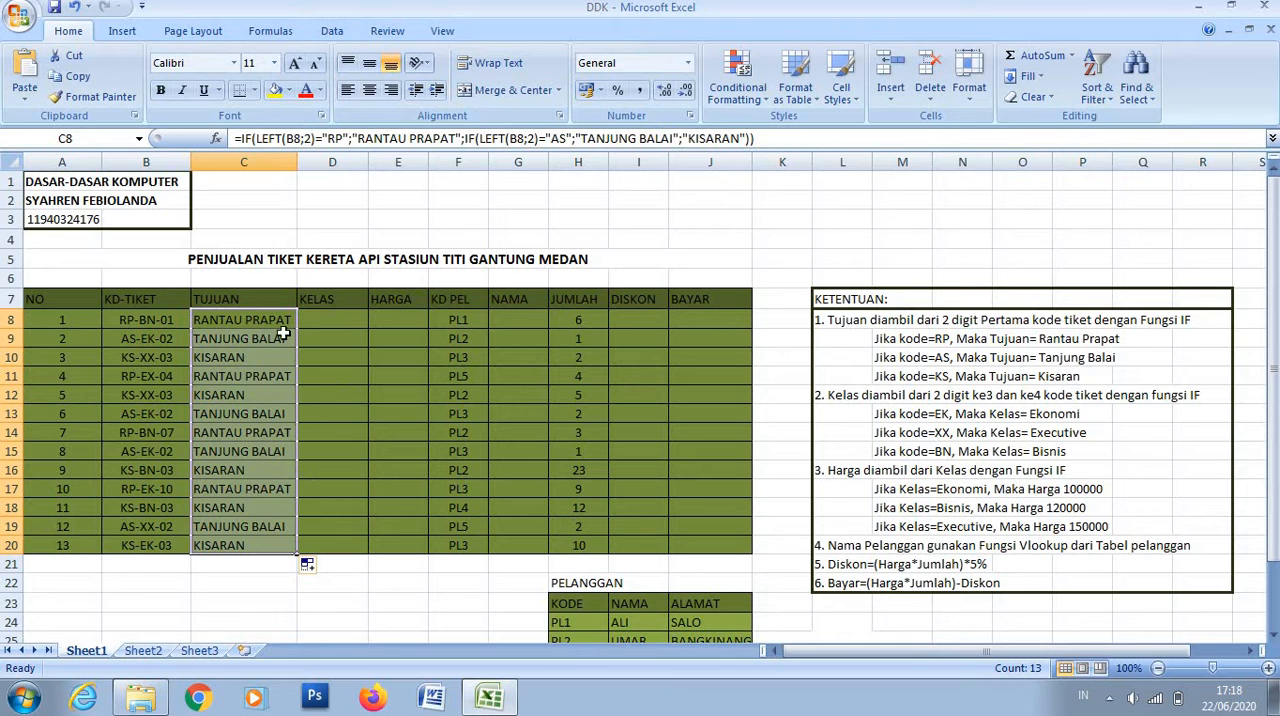
- In D8, start an IF formula whose test extracts two characters of B8 from position 4 with MID, followed by an equals sign
click(320, 320)
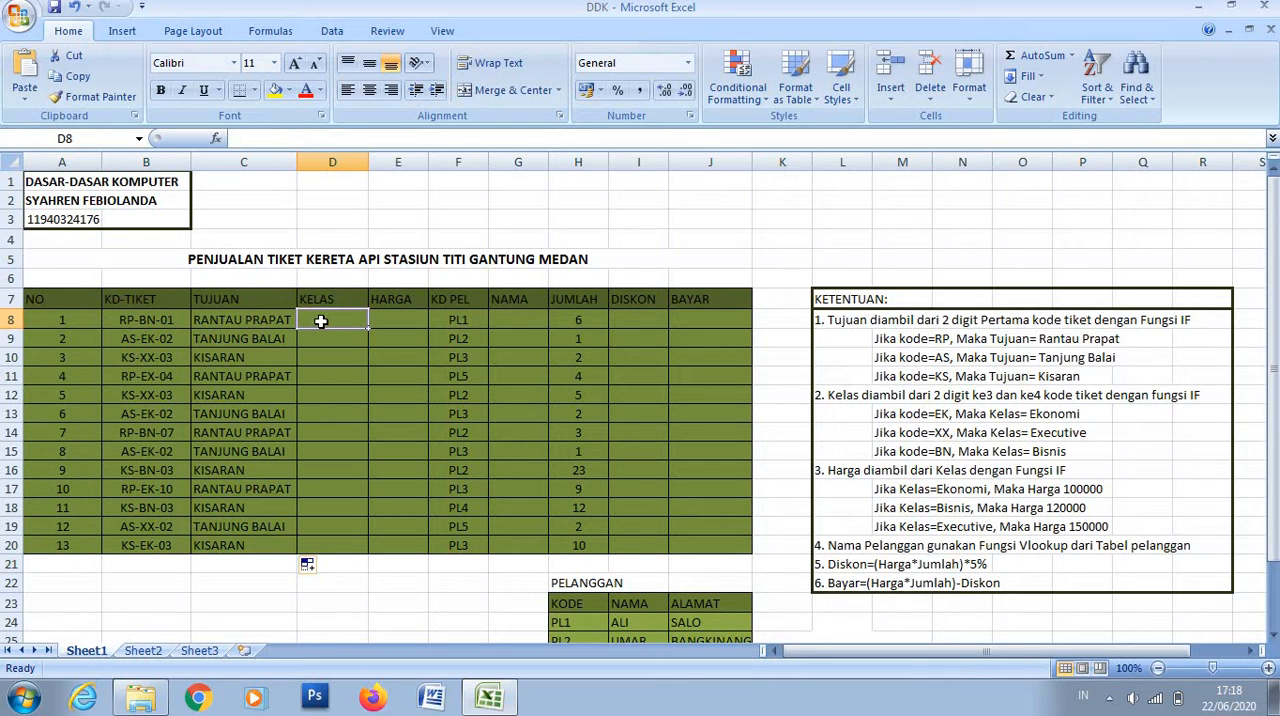
text(=)
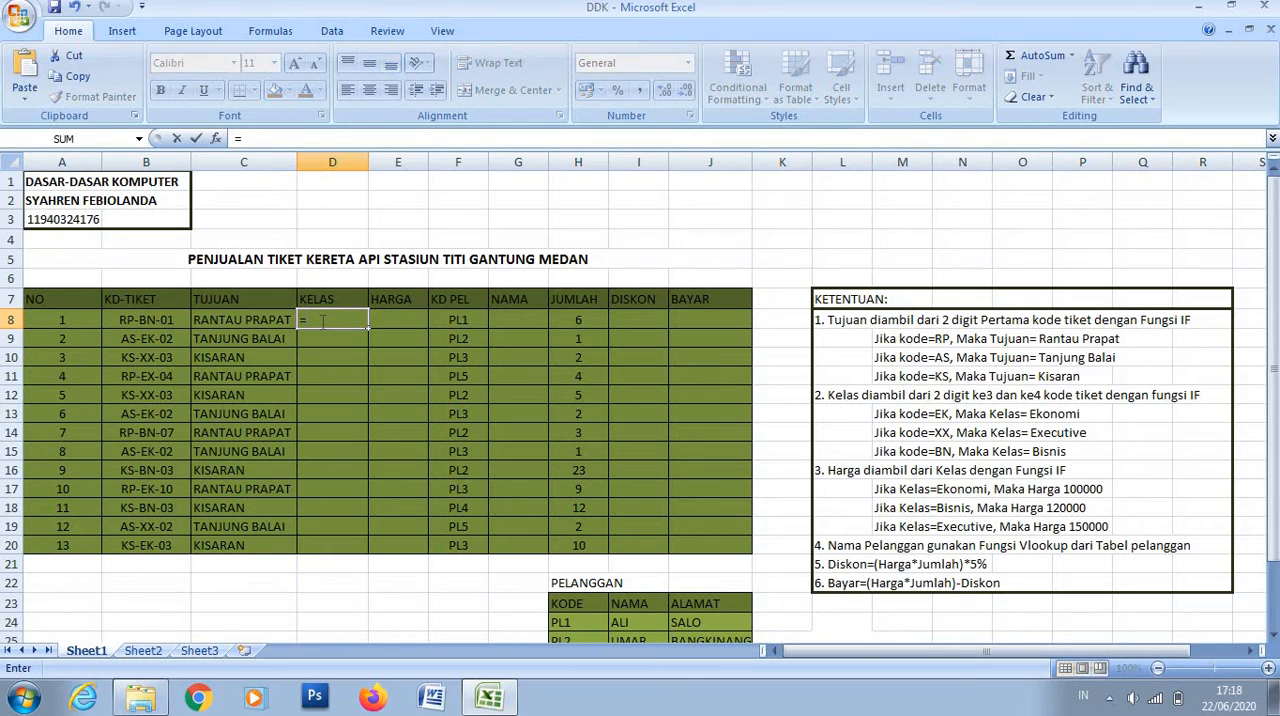
text(IF)
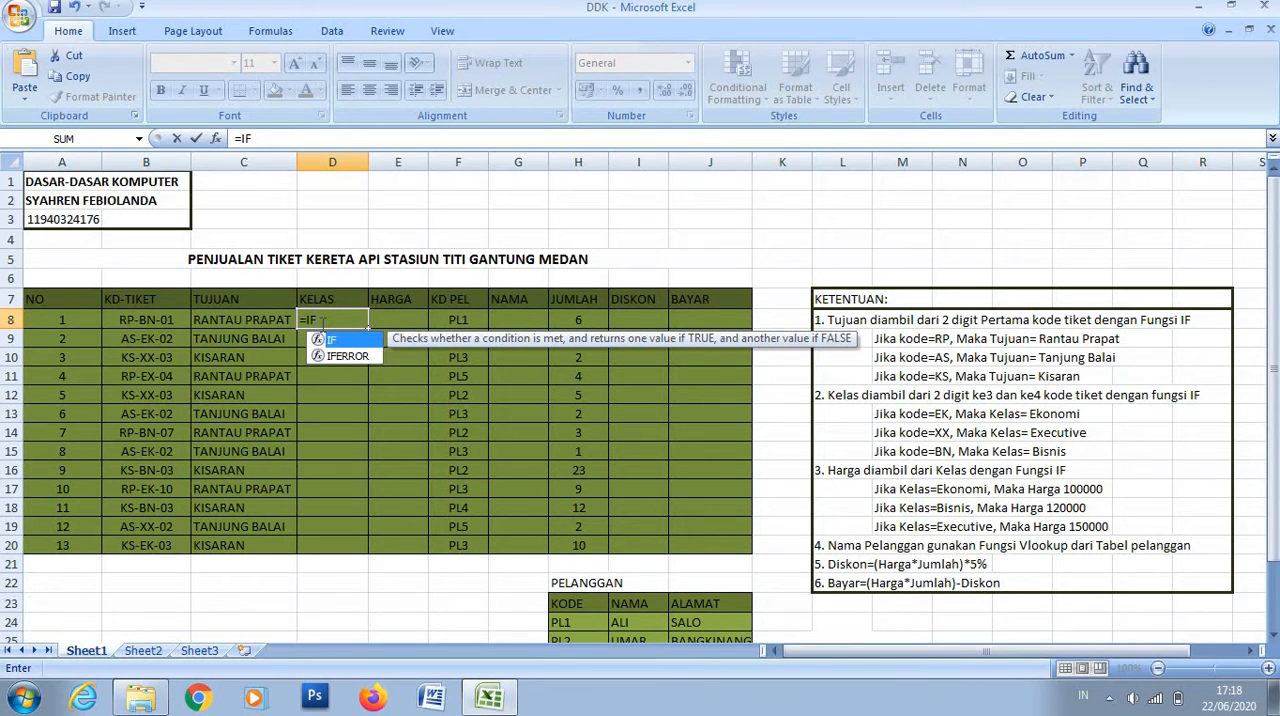
text((MID)
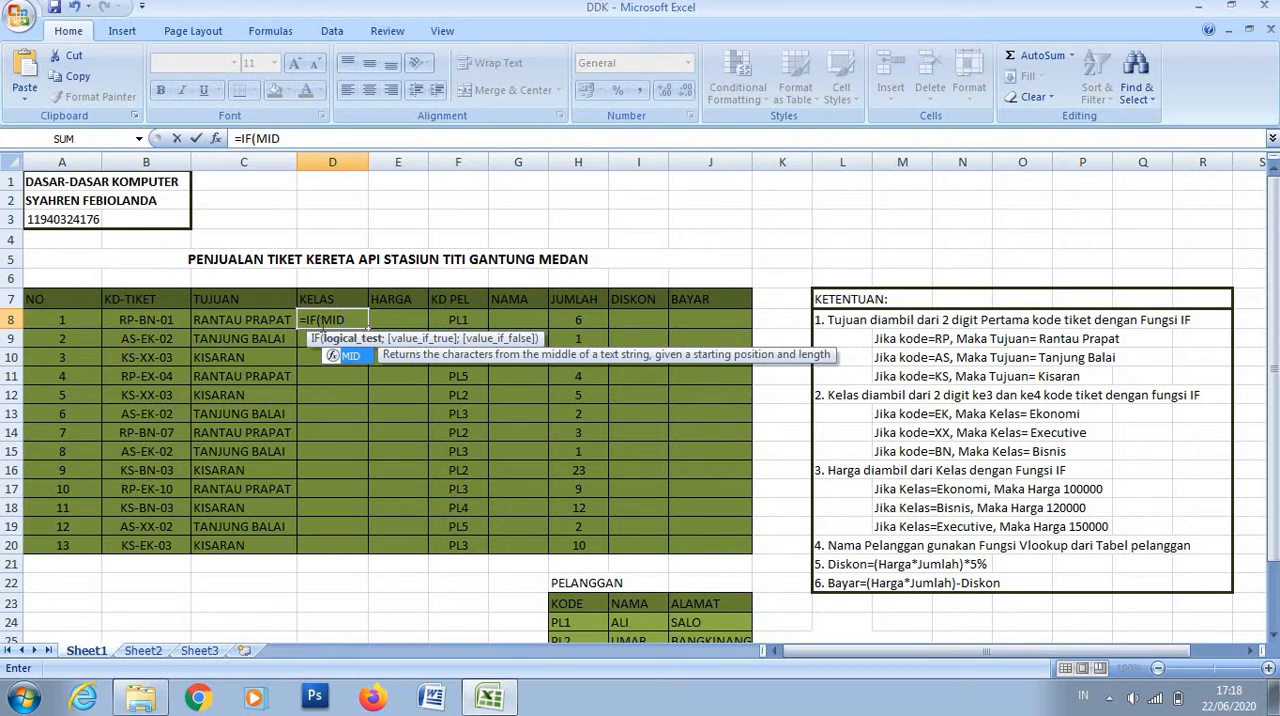
text(()
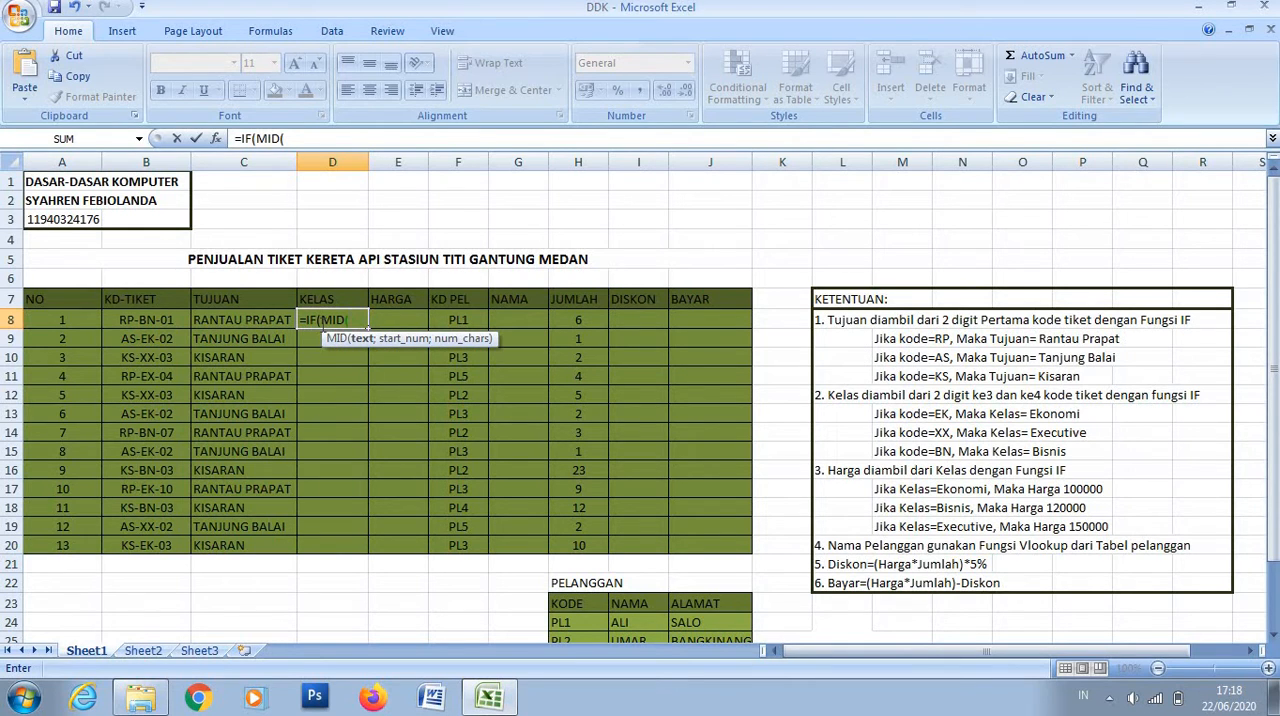
click(148, 326)
text(;4)
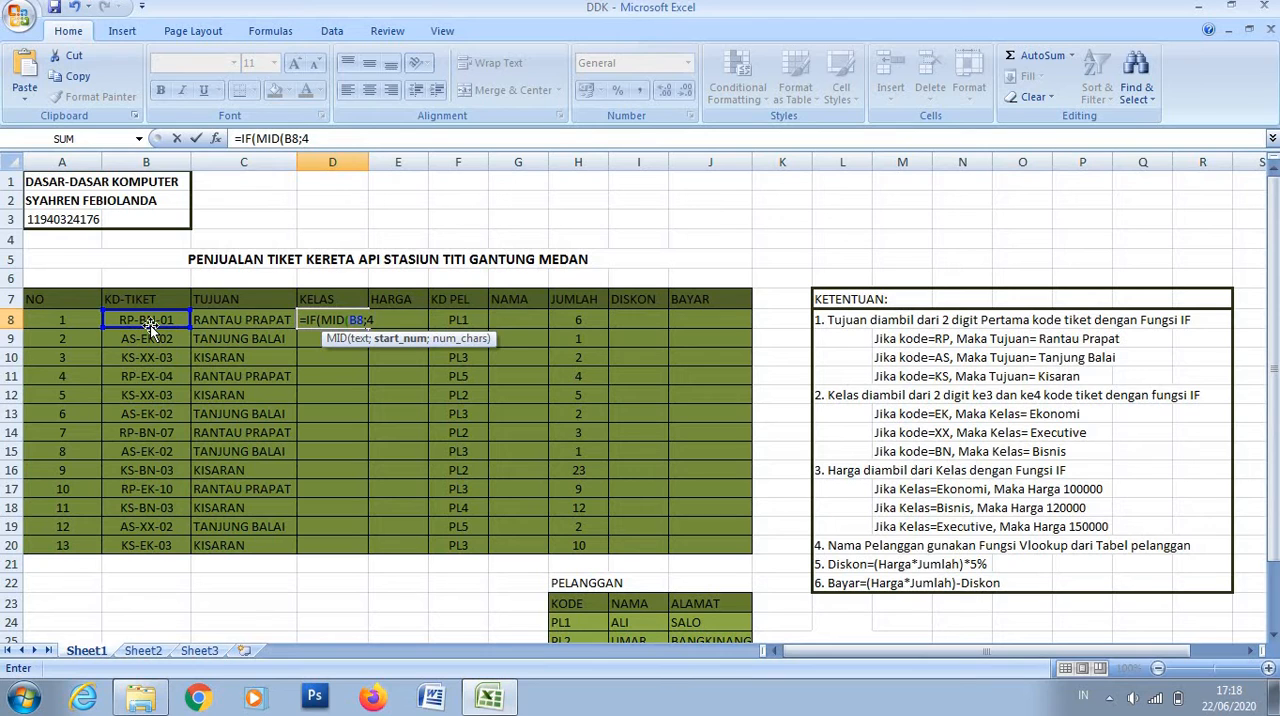
text(;2)
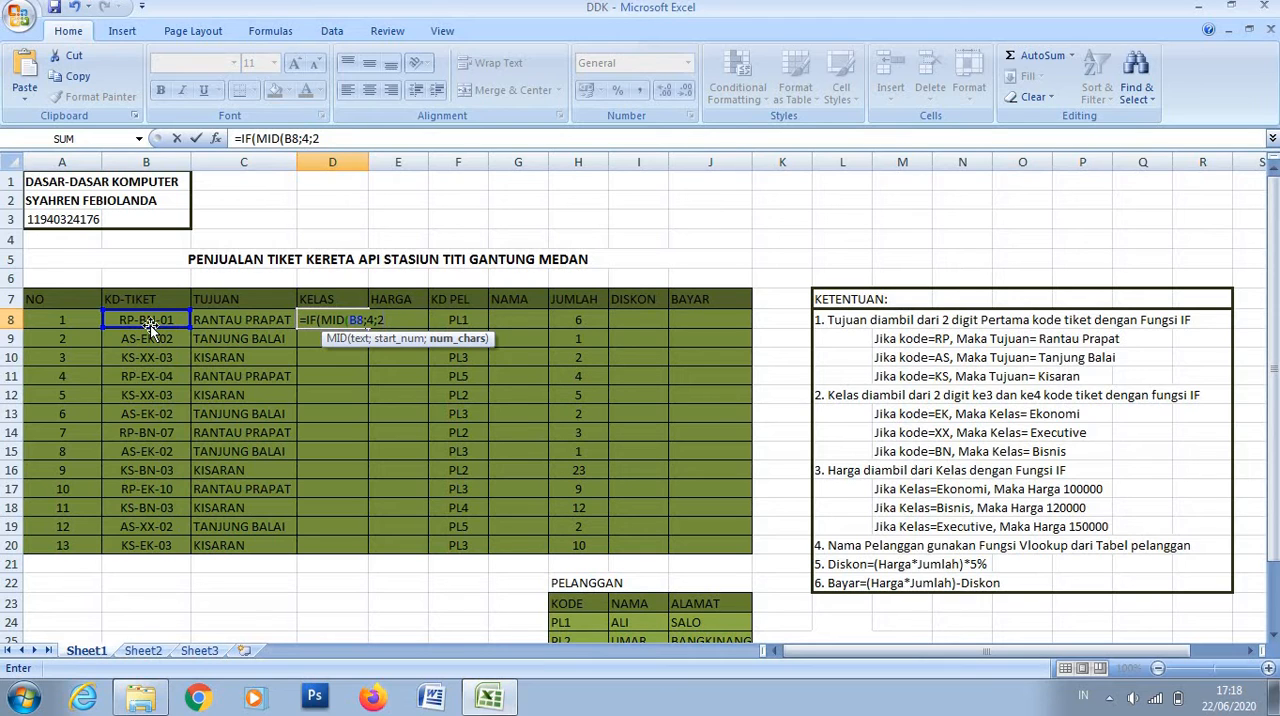
text()=)
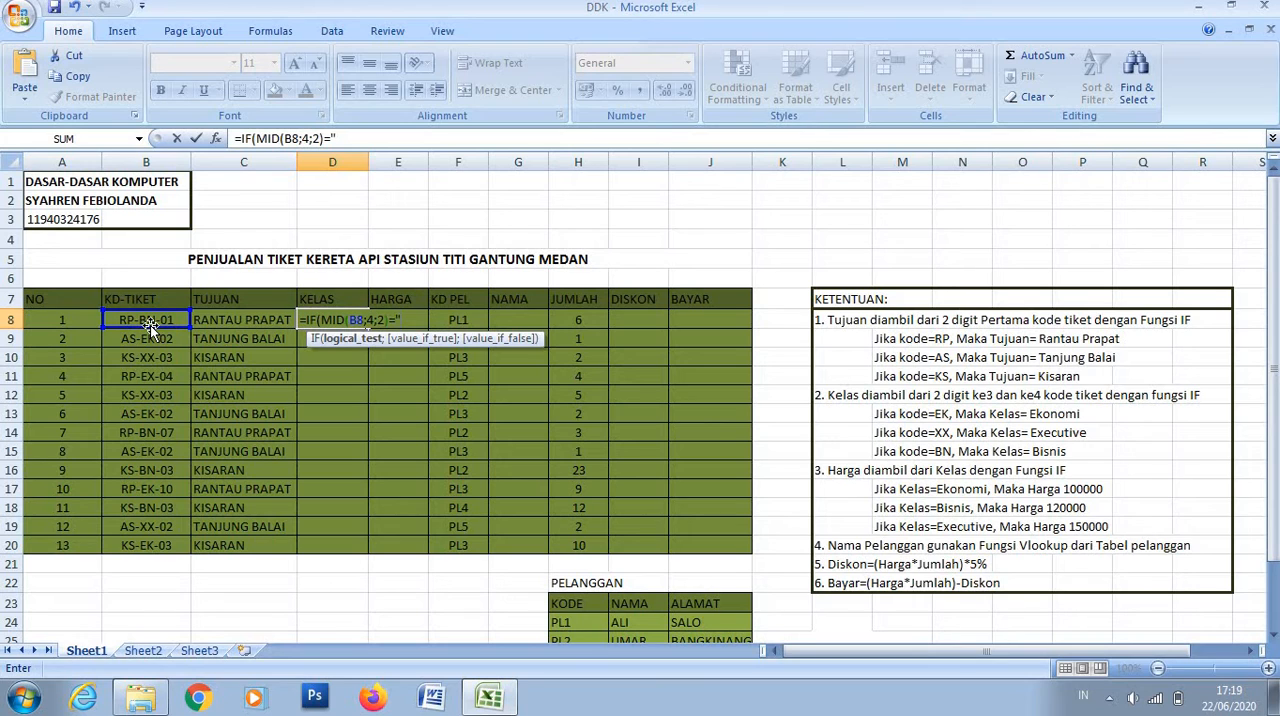
text("EK)
- Complete the D8 formula's test with the code "EK" and give "EKONOMI" as its true result, followed by a semicolon
click(365, 139)
text(";)
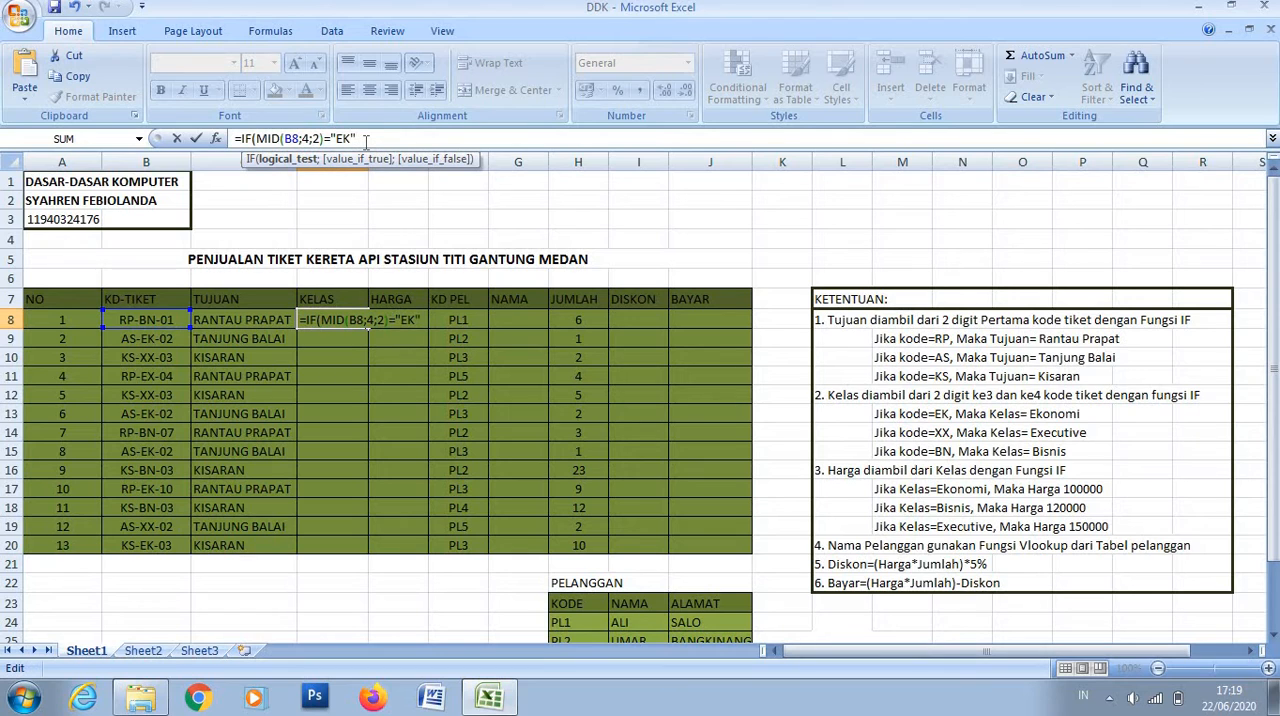
text("EKONOM)
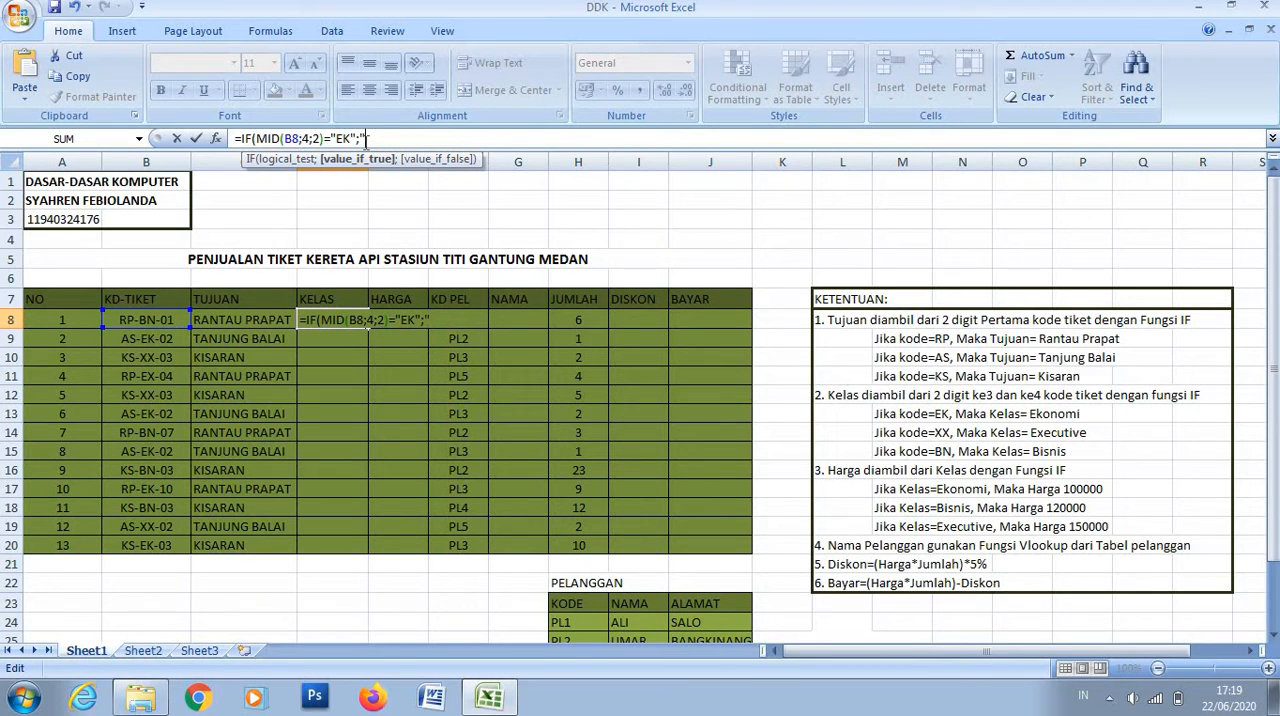
text(I)
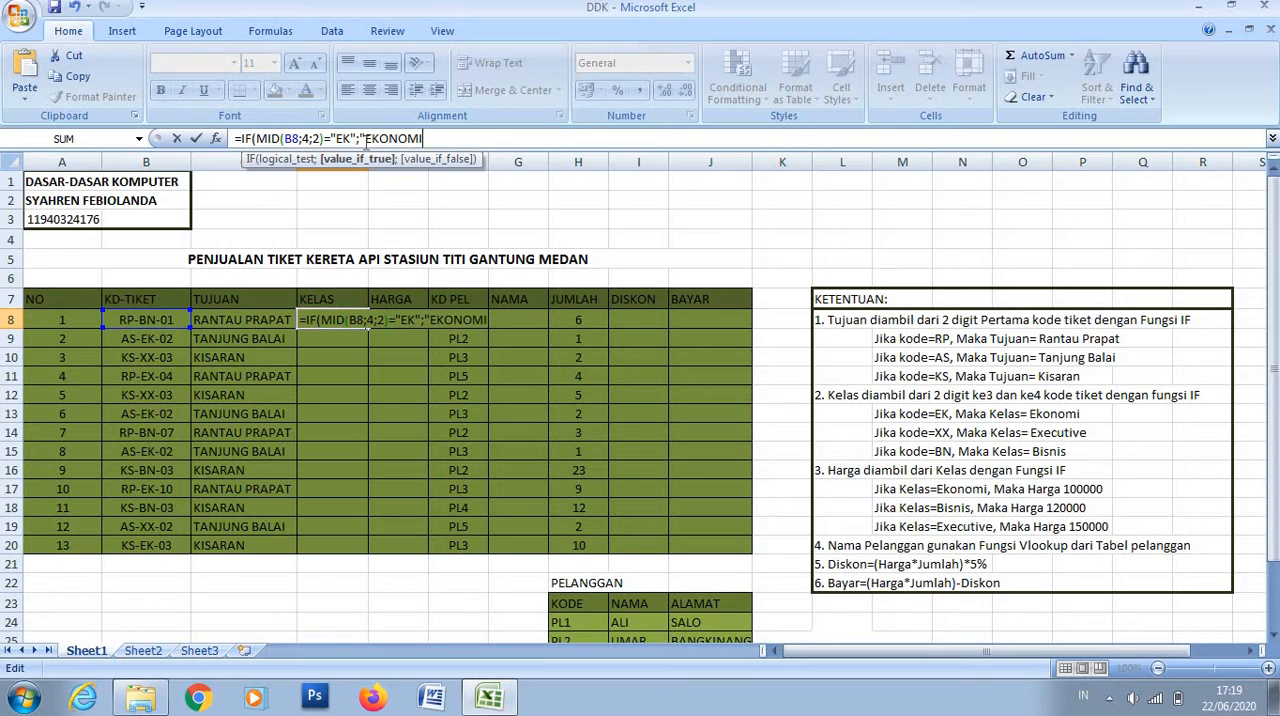
text(";)
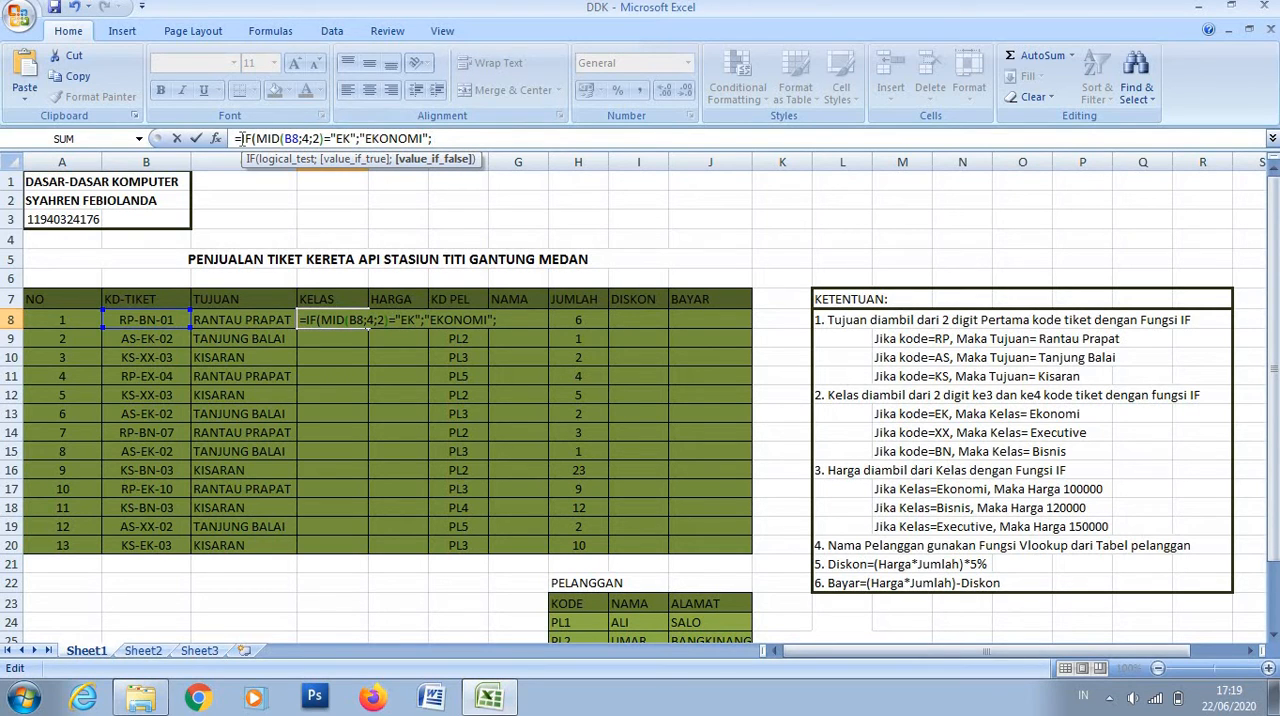
- Copy the IF expression in the D8 formula, without its equals sign and final semicolon, and paste it as the false argument
drag(242, 139, 428, 139)
right_click(421, 141)
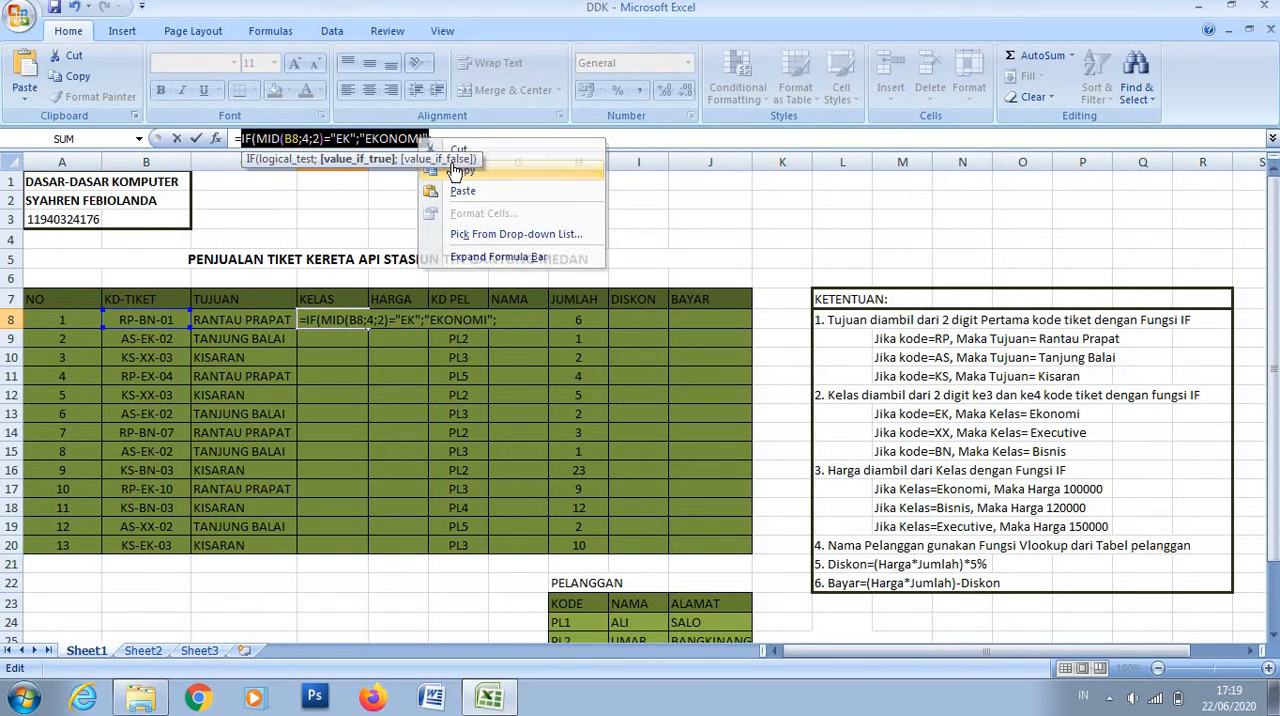
click(453, 172)
click(432, 139)
right_click(449, 144)
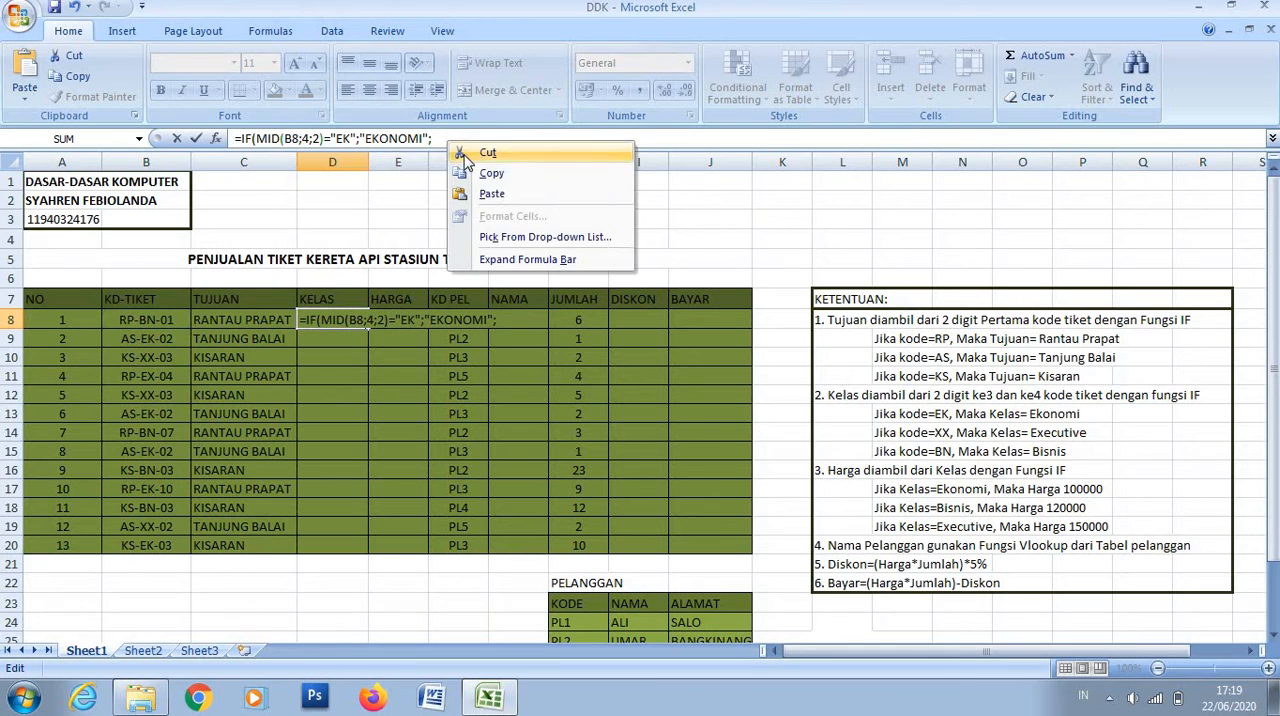
click(488, 193)
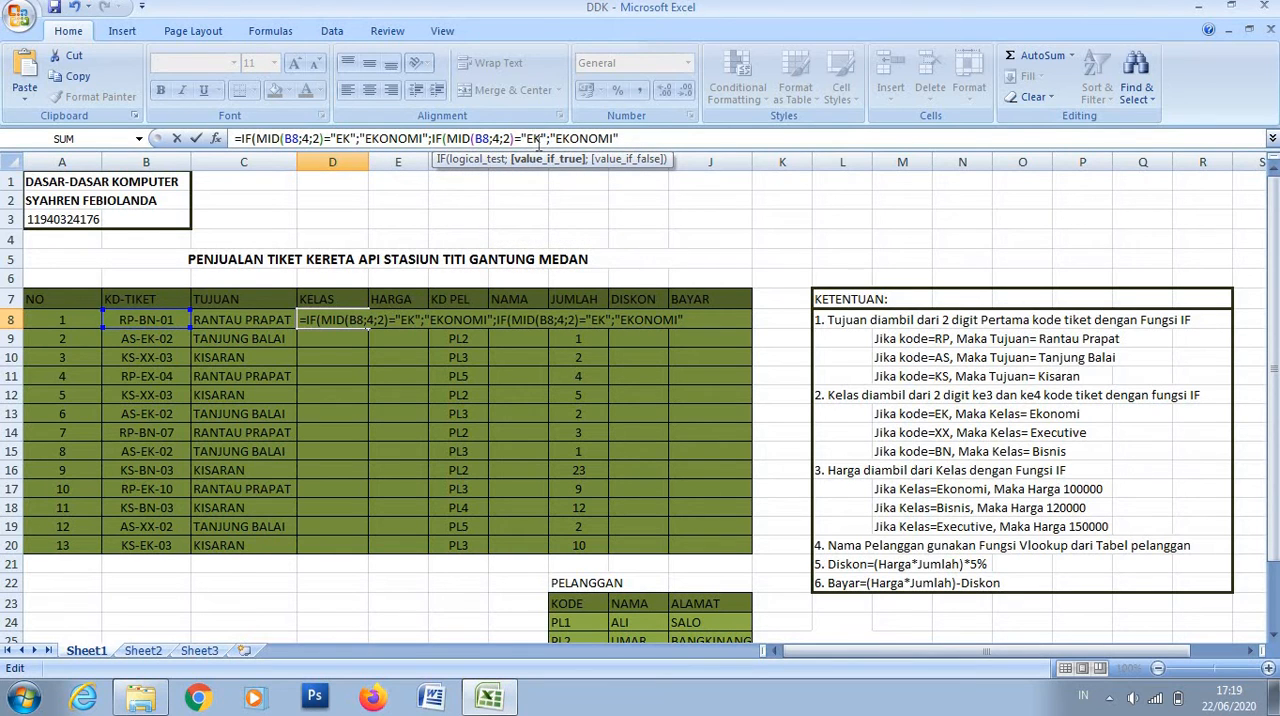
- Change the code tested in the nested IF of the D8 formula to "XX"
click(537, 139)
key(BackSpace)
key(BackSpace)
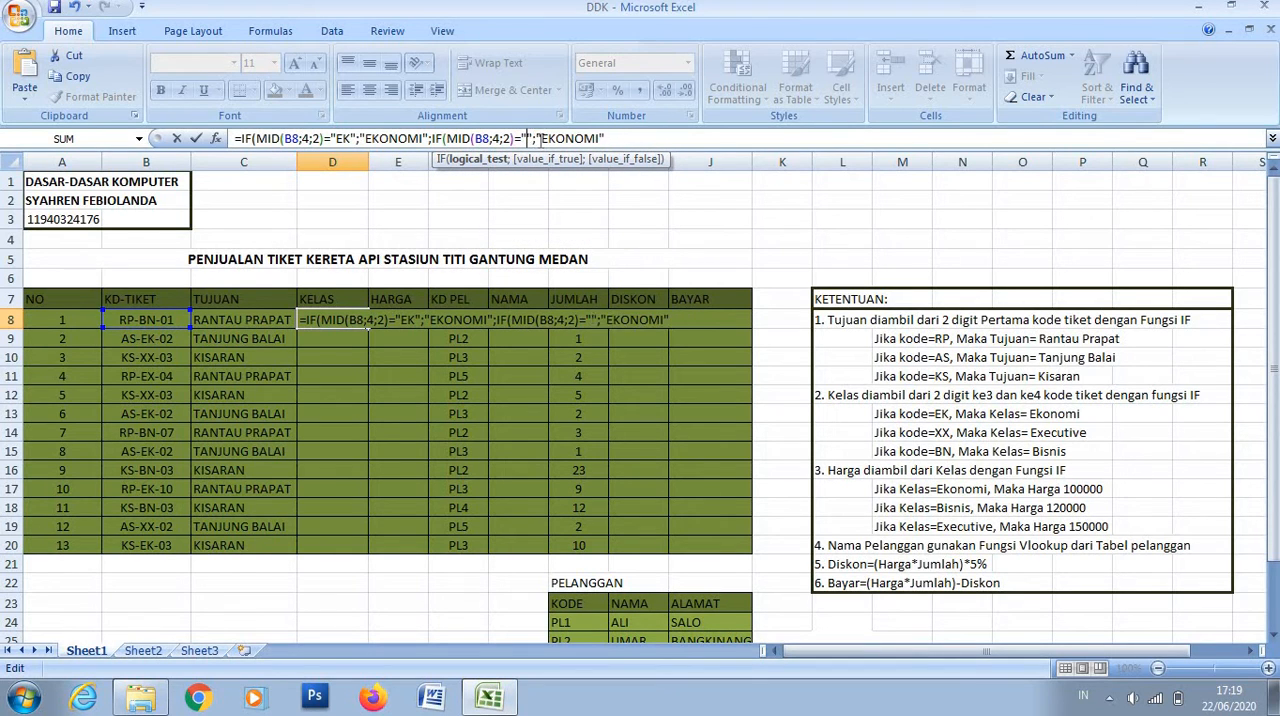
text(XX)
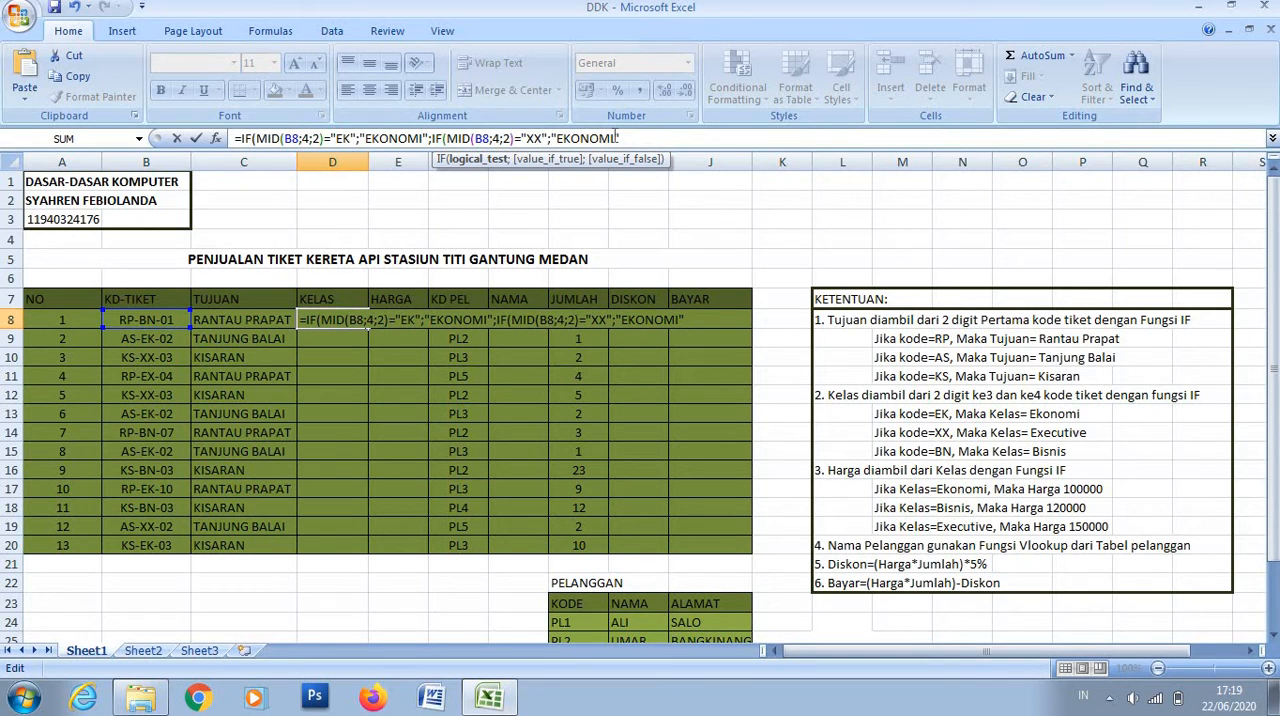
- Replace the nested IF's true result in the D8 formula with "EXECUTIVE"
click(614, 138)
key(BackSpace)
key(BackSpace)
key(BackSpace)
key(BackSpace)
key(BackSpace)
key(BackSpace)
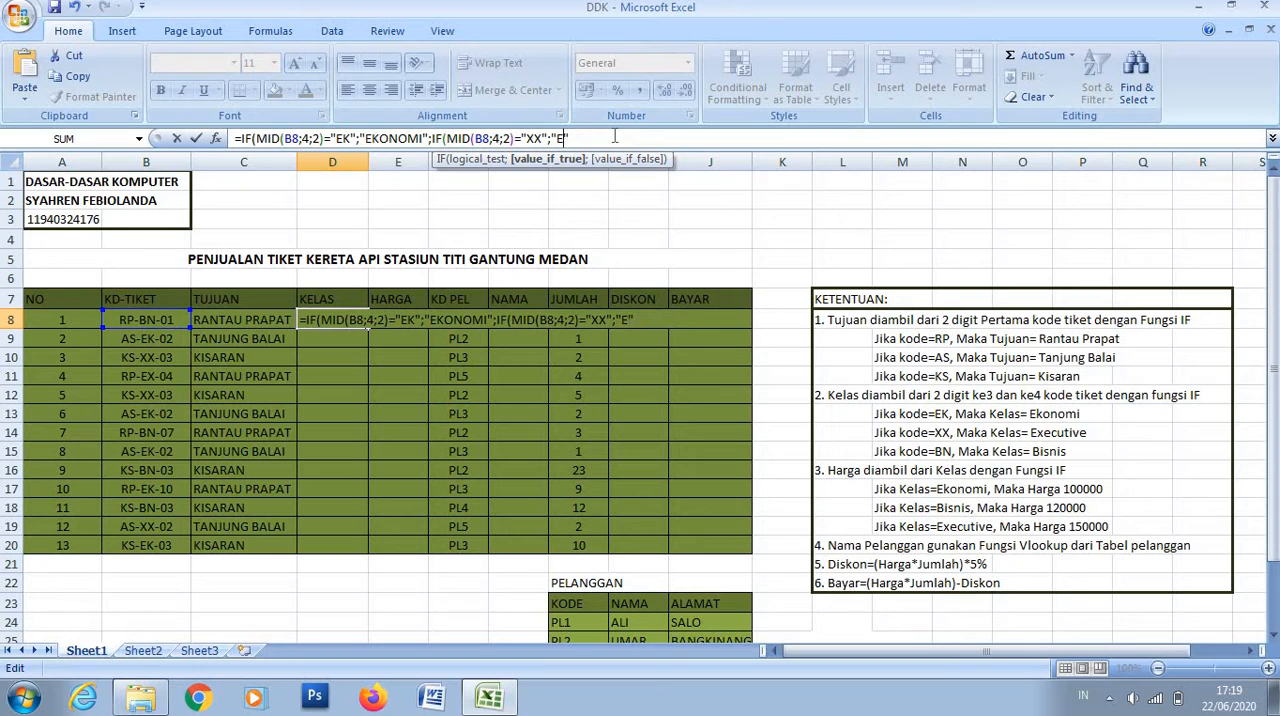
text(XECUTIVE")
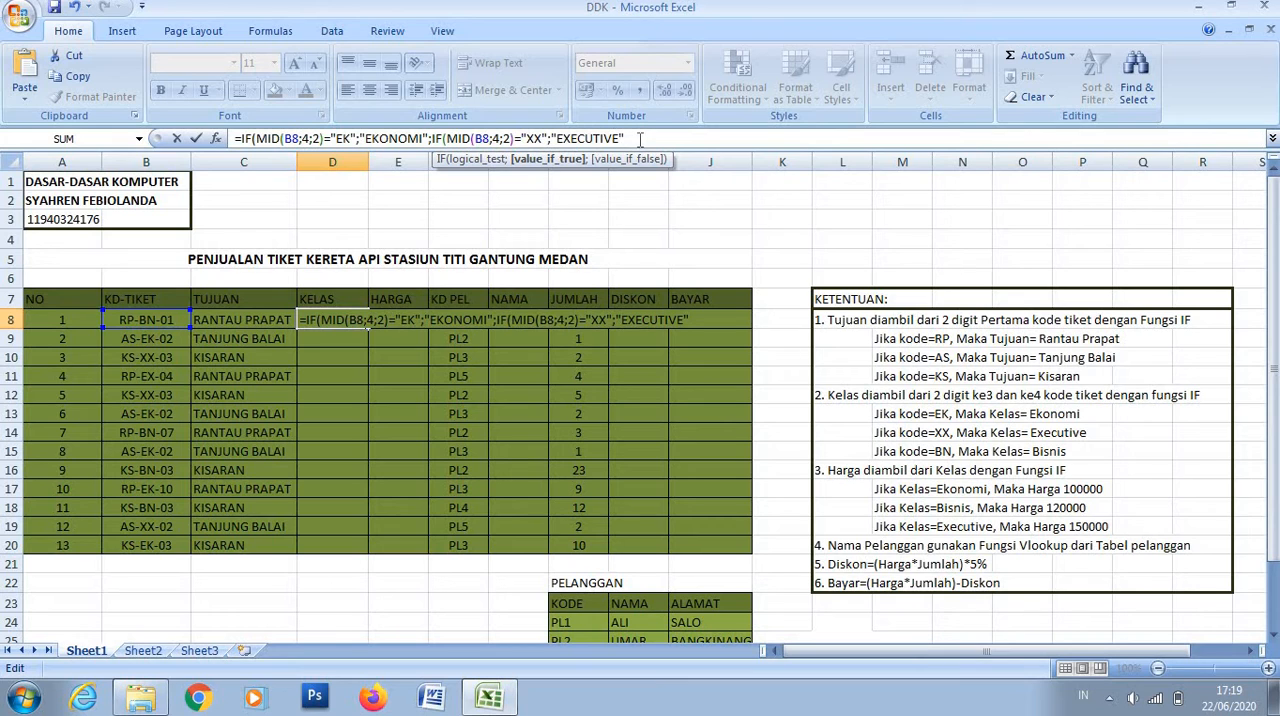
text(;")
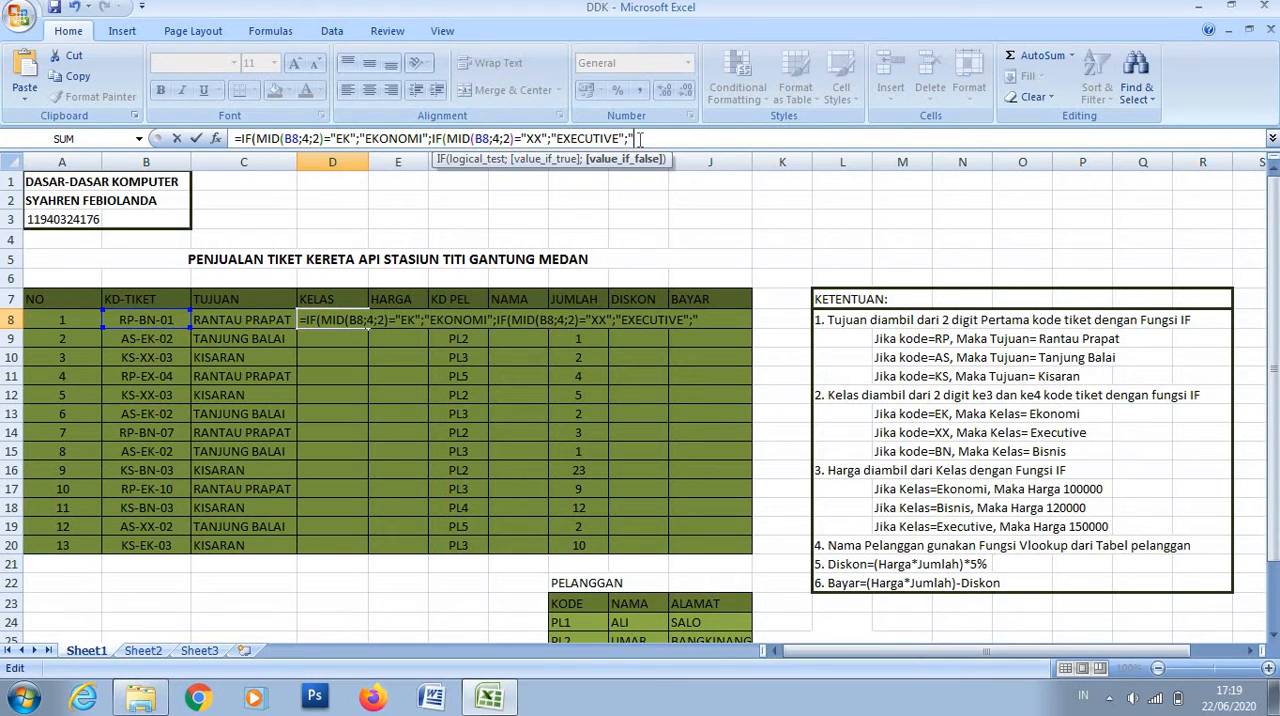
text(BISNIS")))
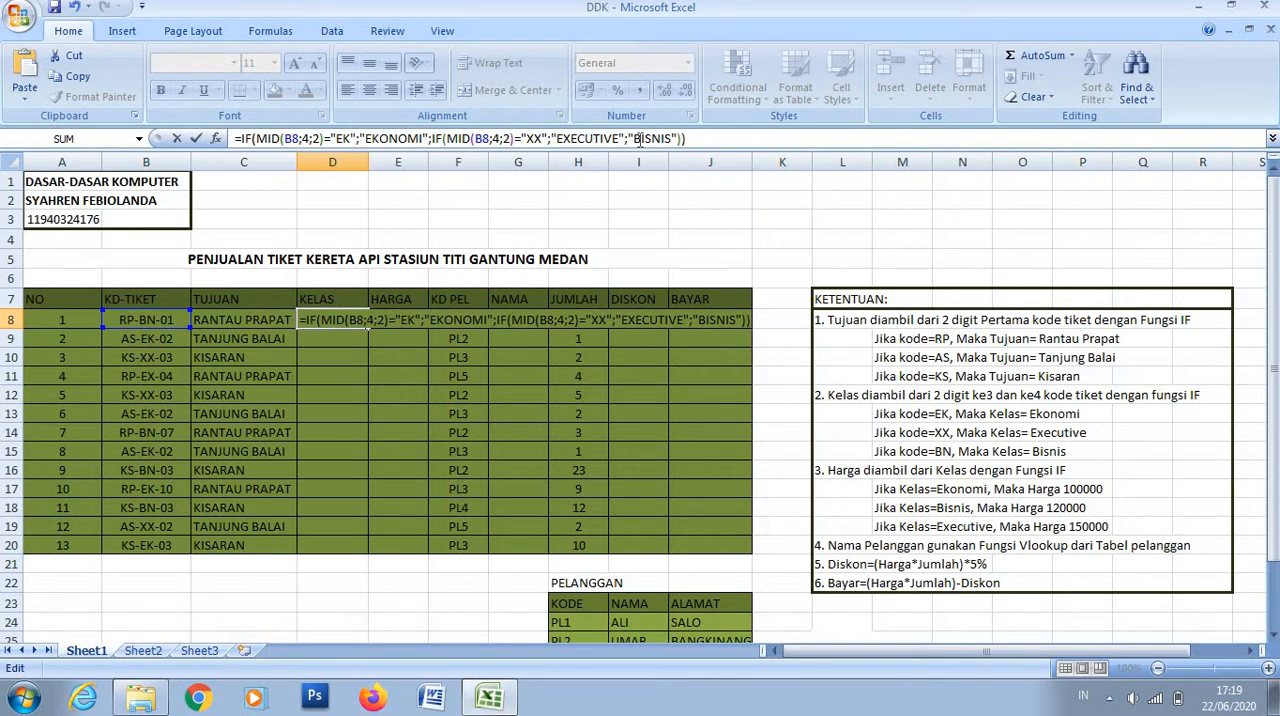
- Finish the D8 formula with "BISNIS" as the final false result and both parentheses closed, and fill it down through D20
key(Return)
click(356, 314)
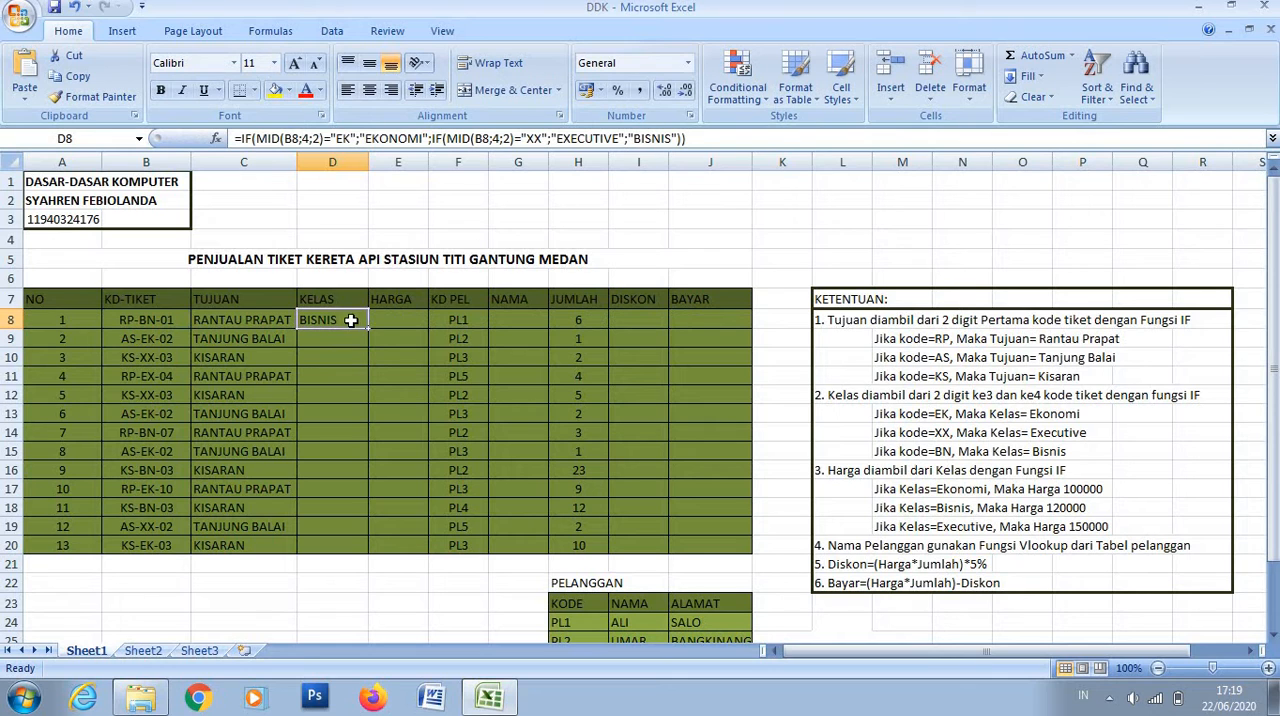
drag(368, 331, 368, 552)
- Start an IF formula with its opening parenthesis in E8, the first HARGA cell
click(398, 319)
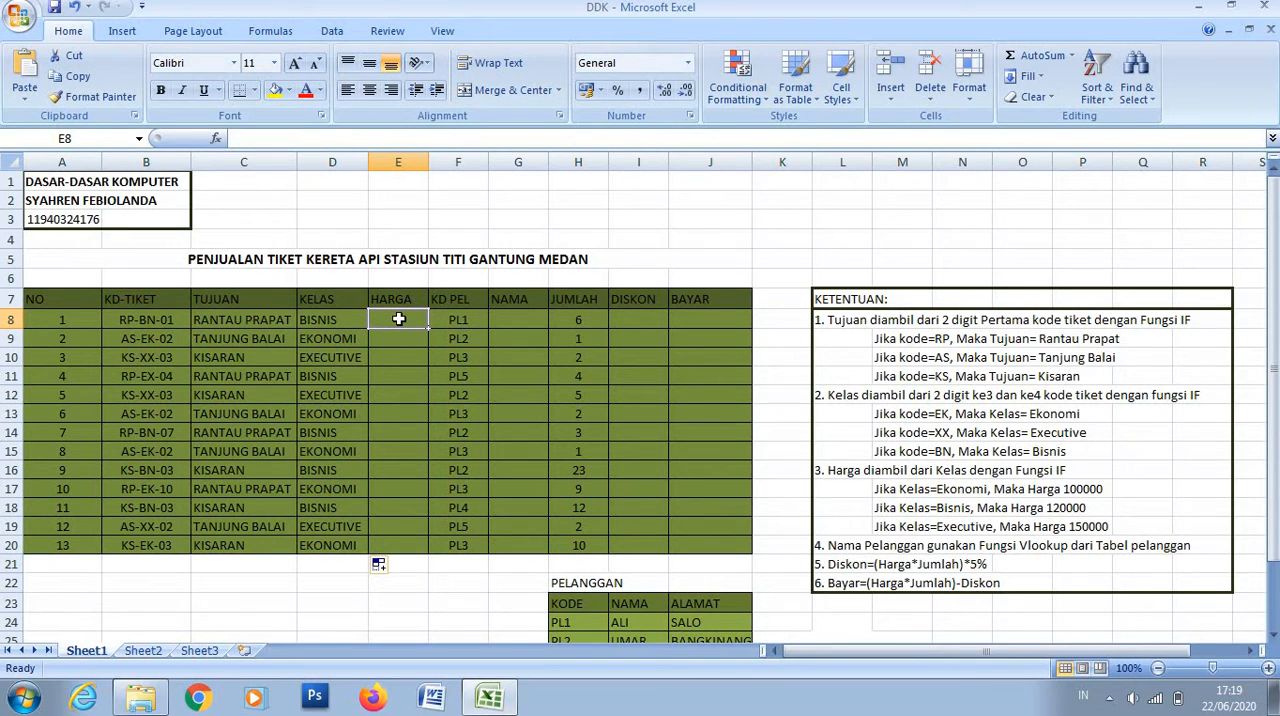
text(=I)
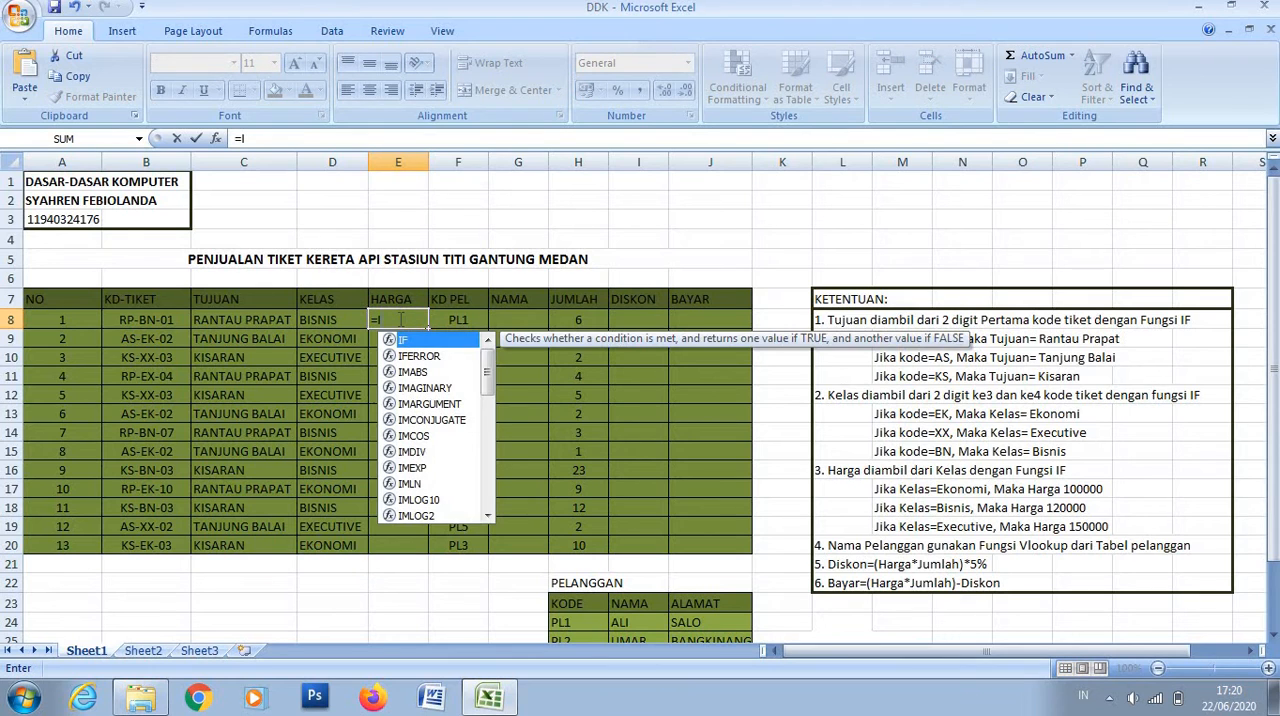
text(F)
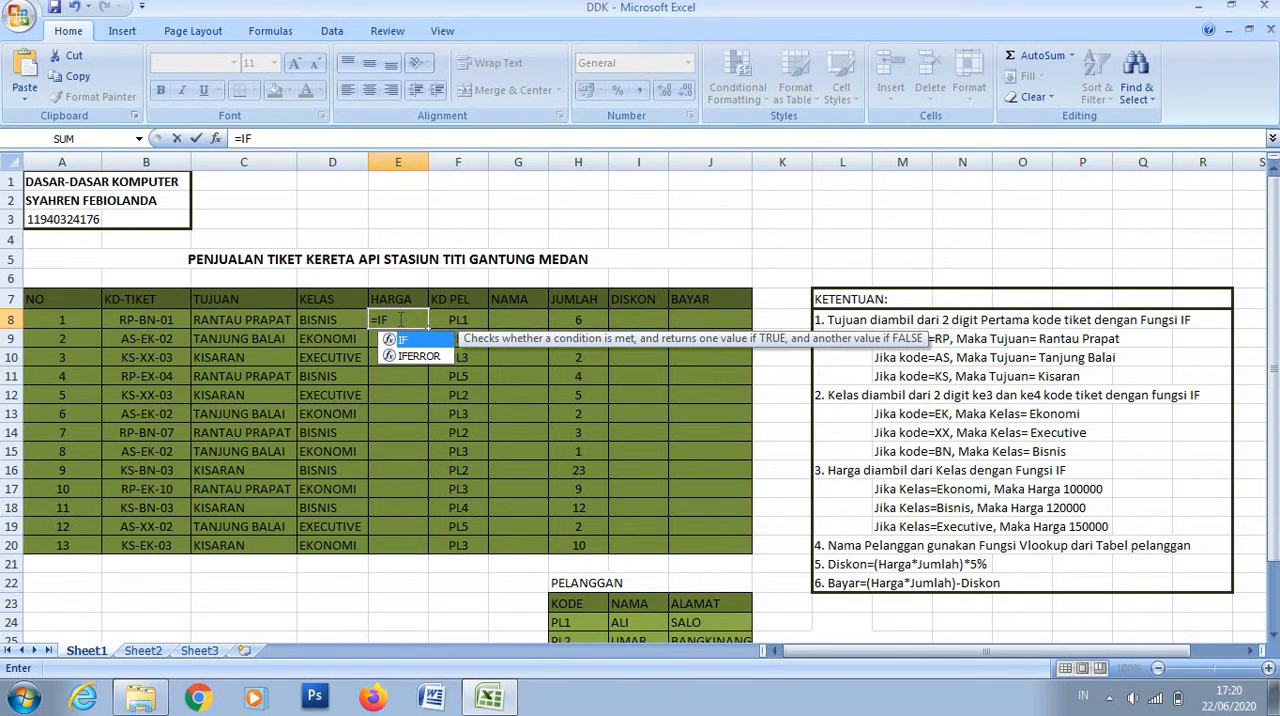
click(329, 322)
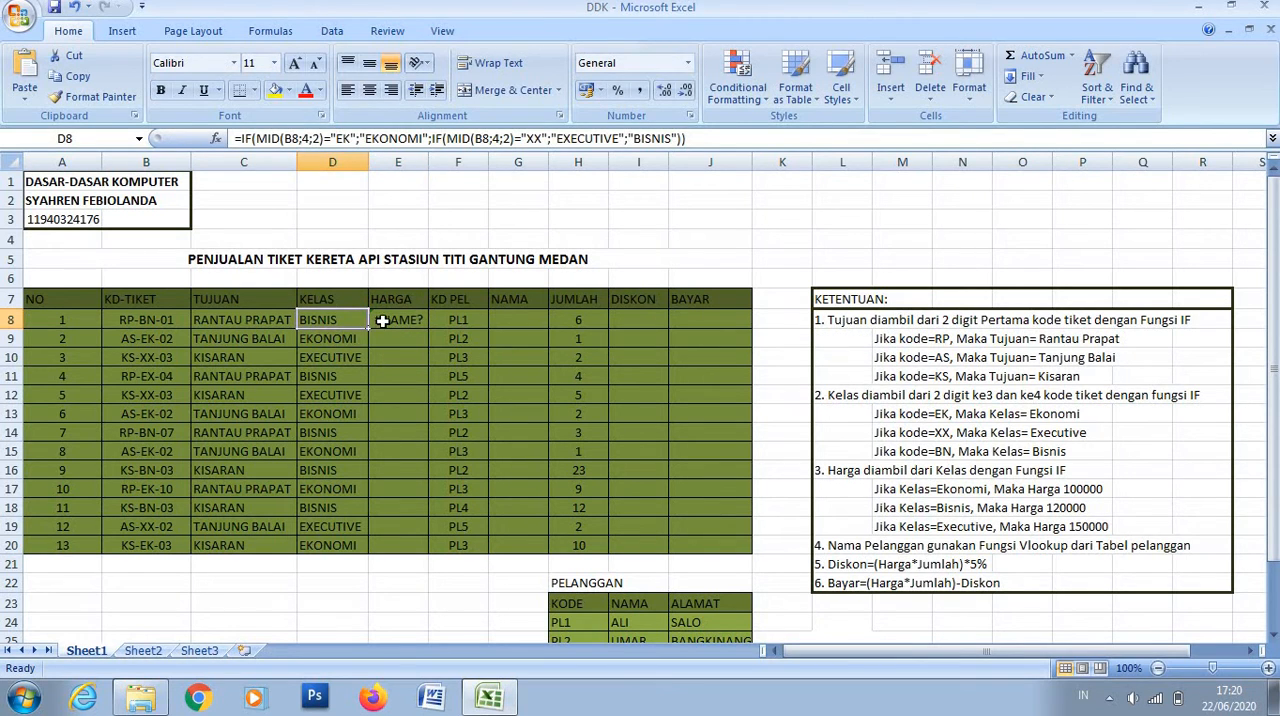
click(380, 321)
click(283, 143)
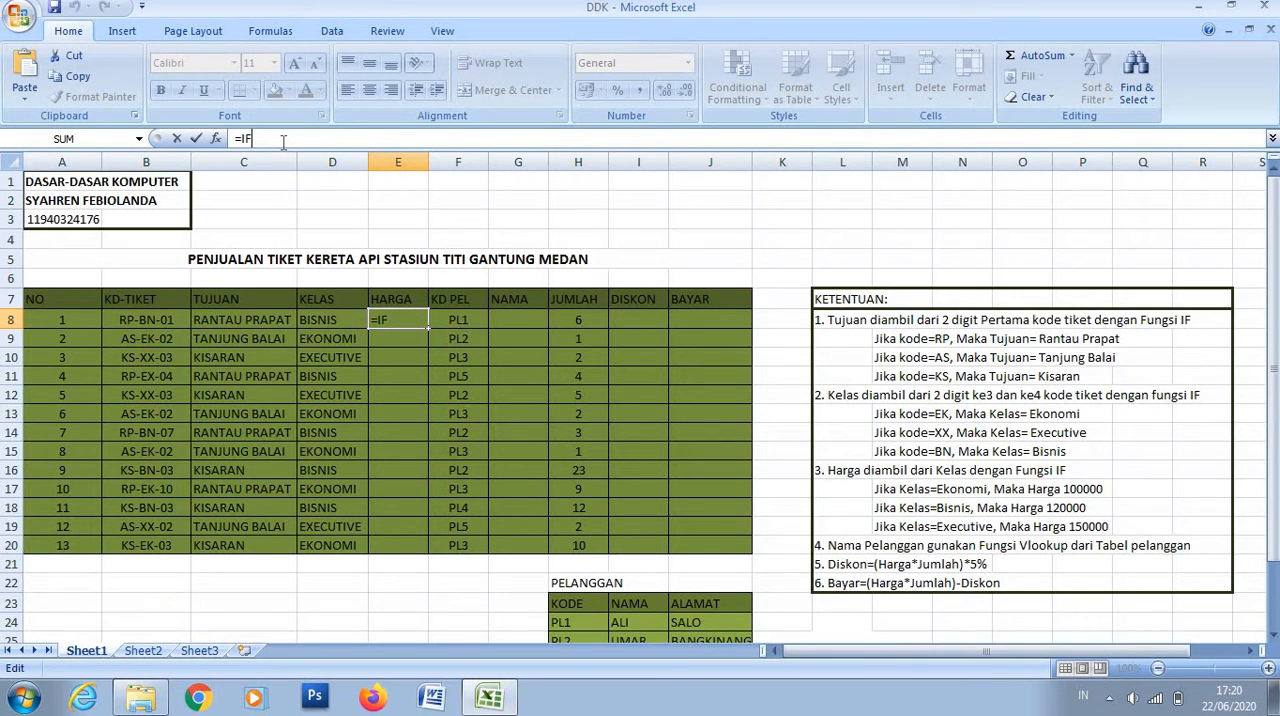
text(()
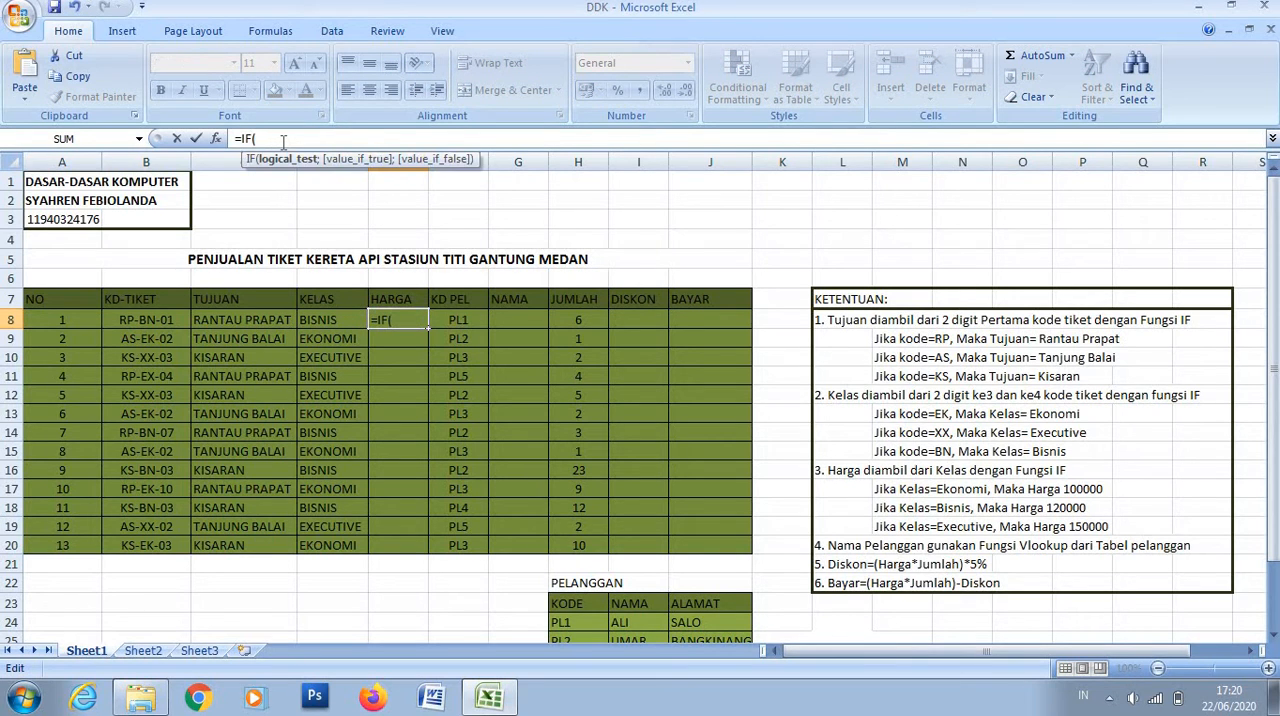
- In the E8 formula, test whether D8 equals "EKONOMI" and give "100000" in quotes as the true result, followed by a semicolon
click(327, 321)
text(="EKON)
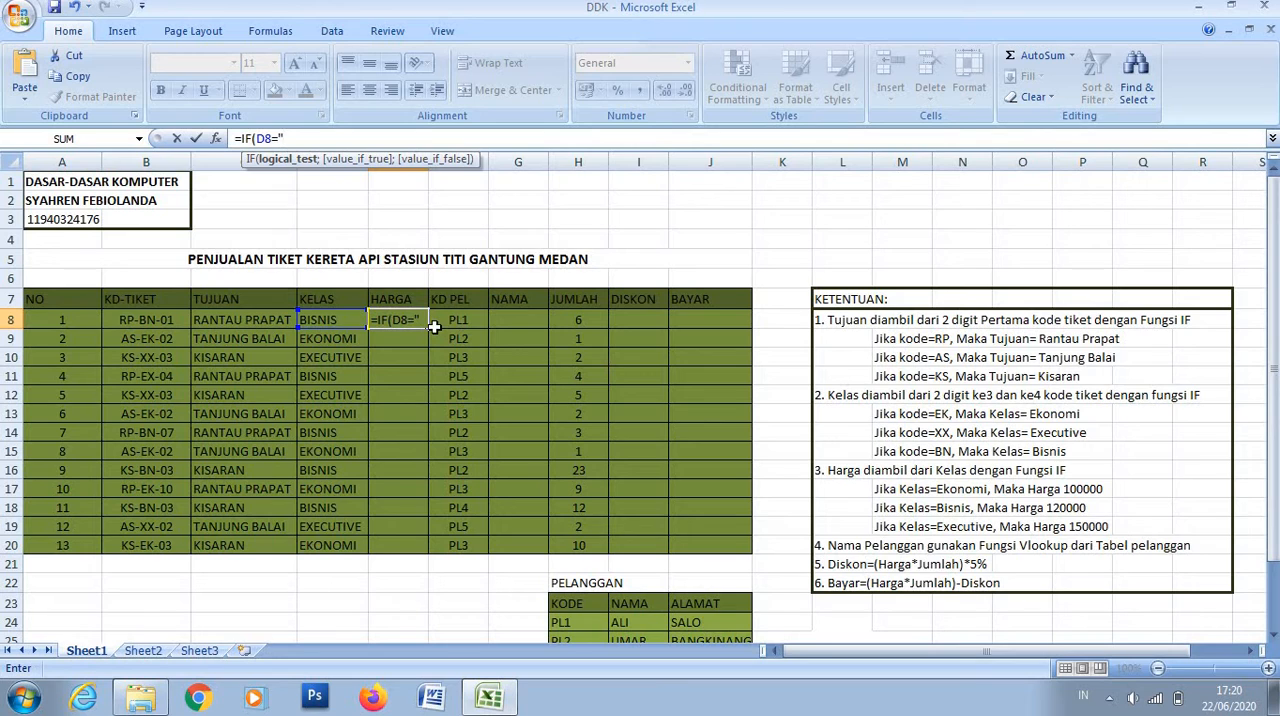
text(OMI";)
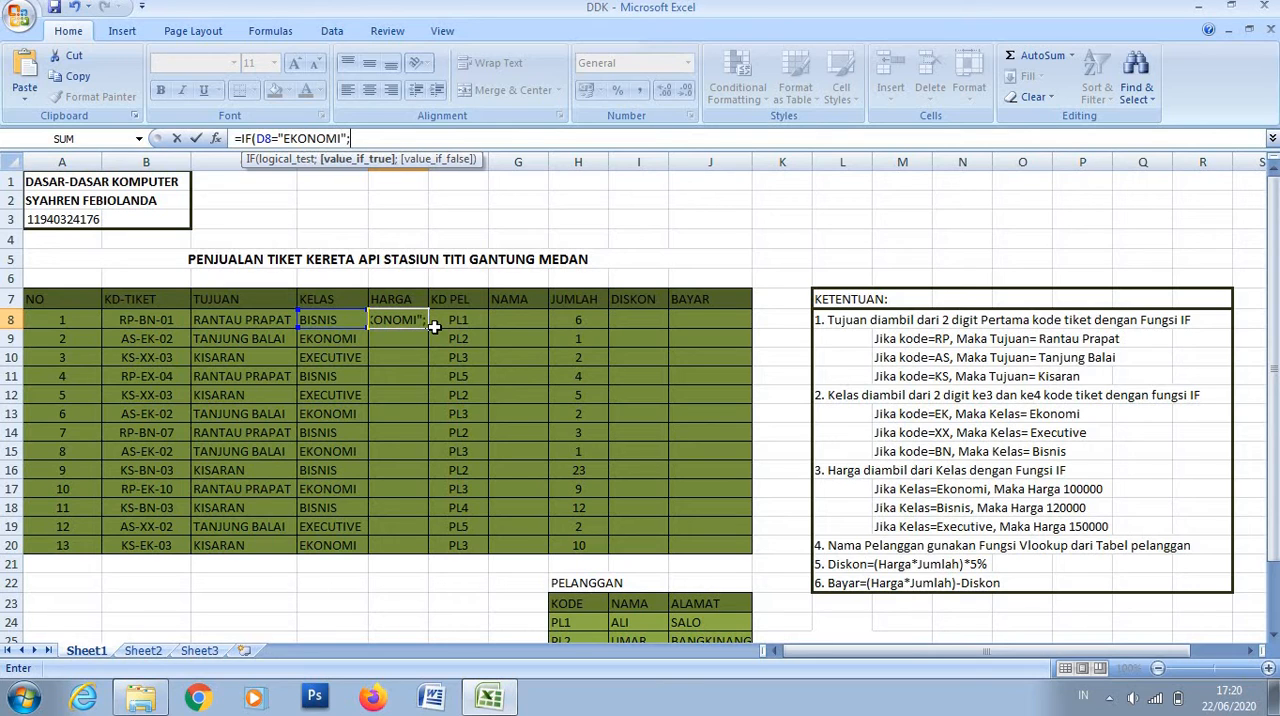
text("100000";)
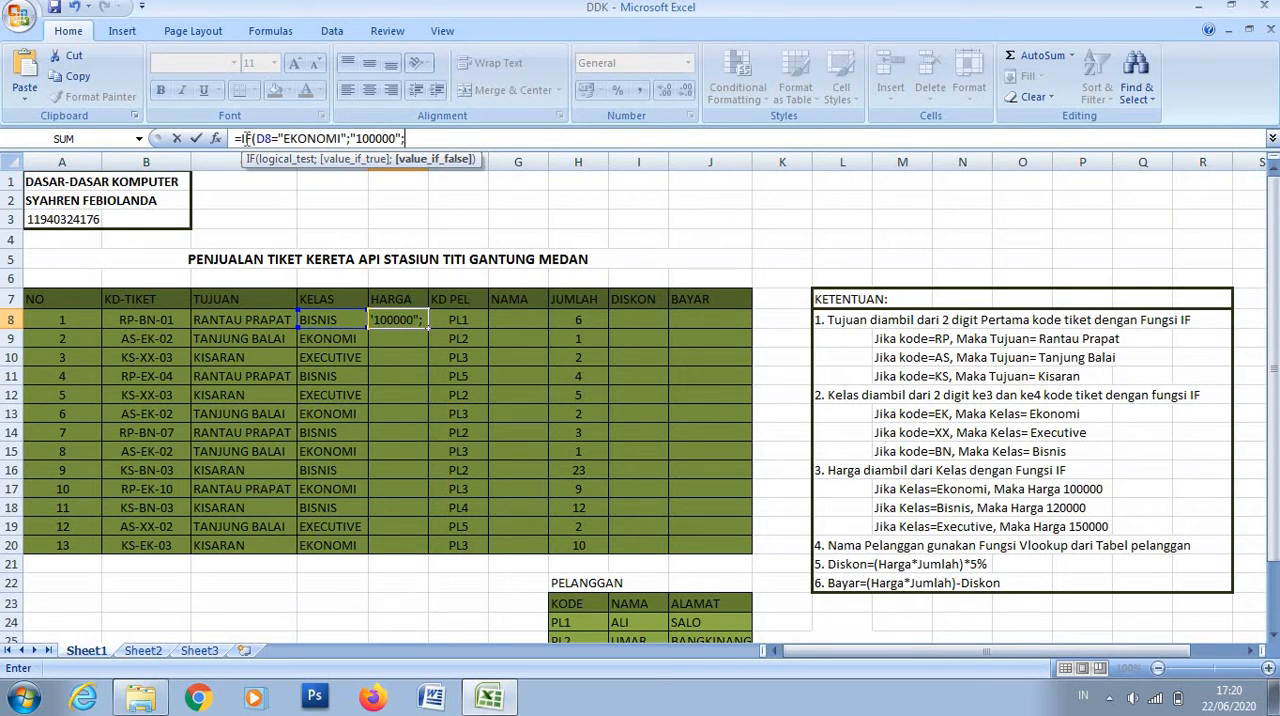
- Copy the IF expression in the E8 formula, without its equals sign and final semicolon, and paste it as the false argument
drag(245, 140, 402, 140)
right_click(404, 140)
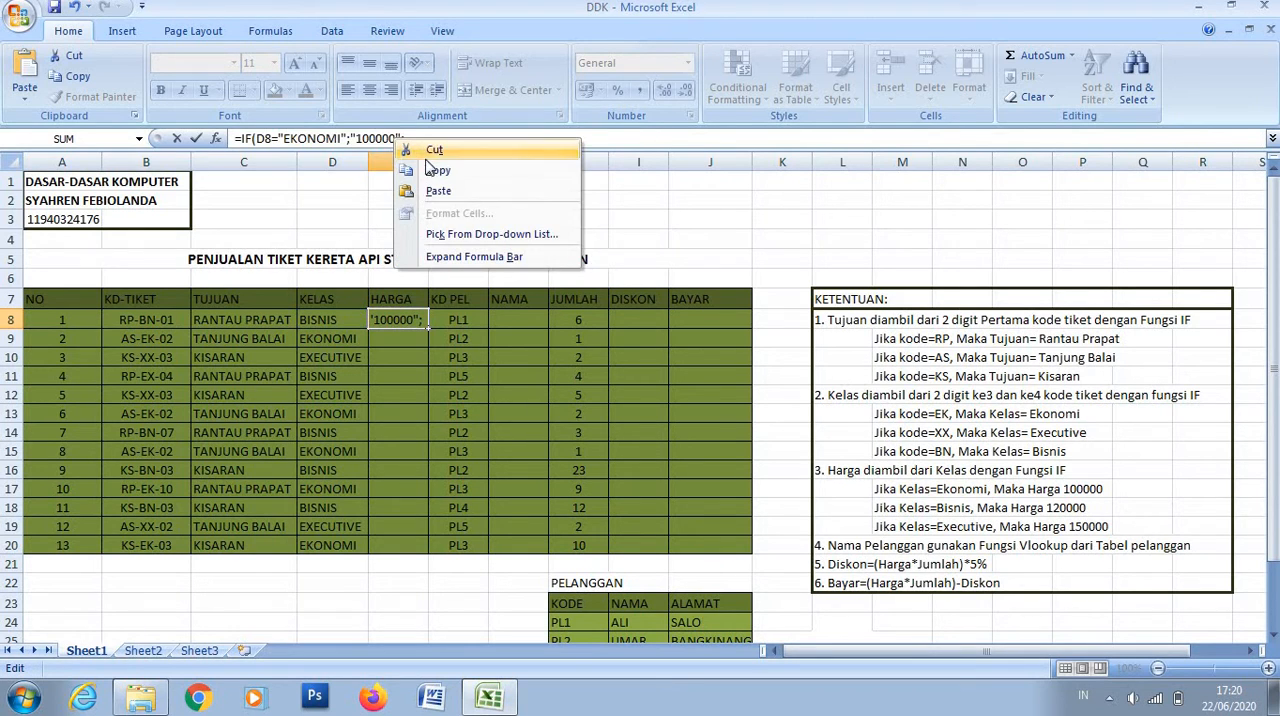
click(430, 163)
click(416, 141)
right_click(416, 141)
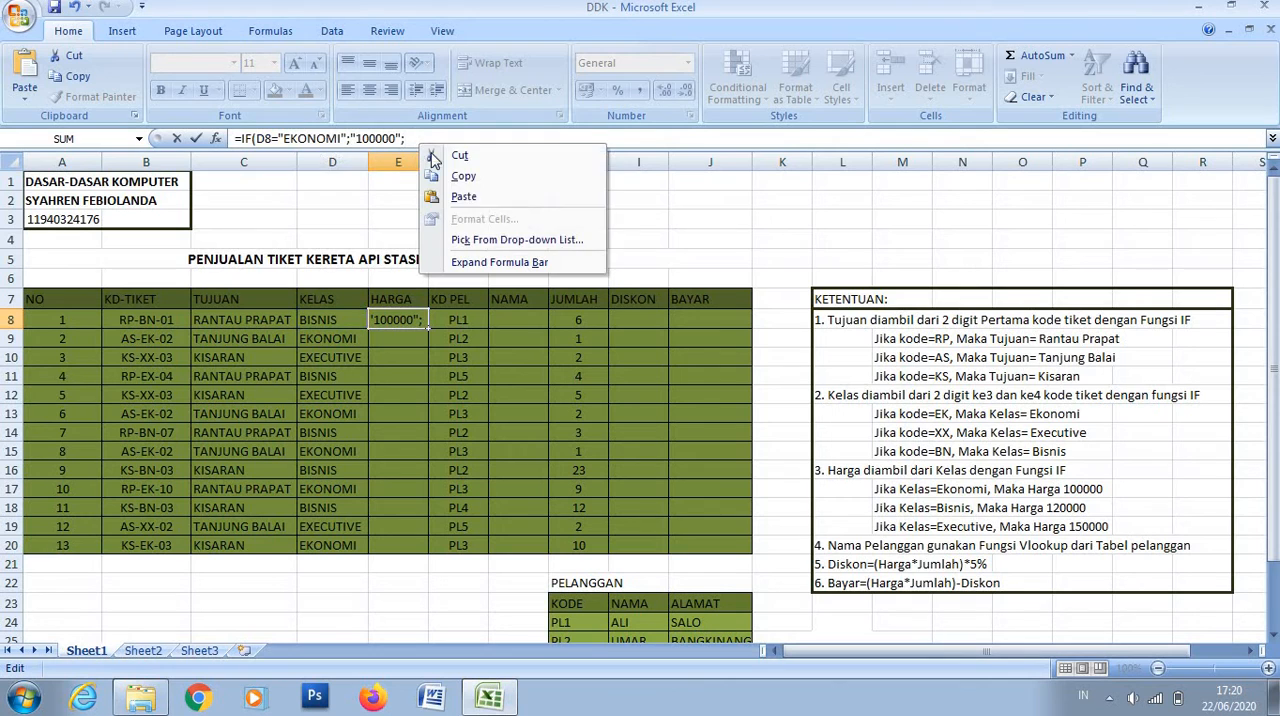
click(455, 196)
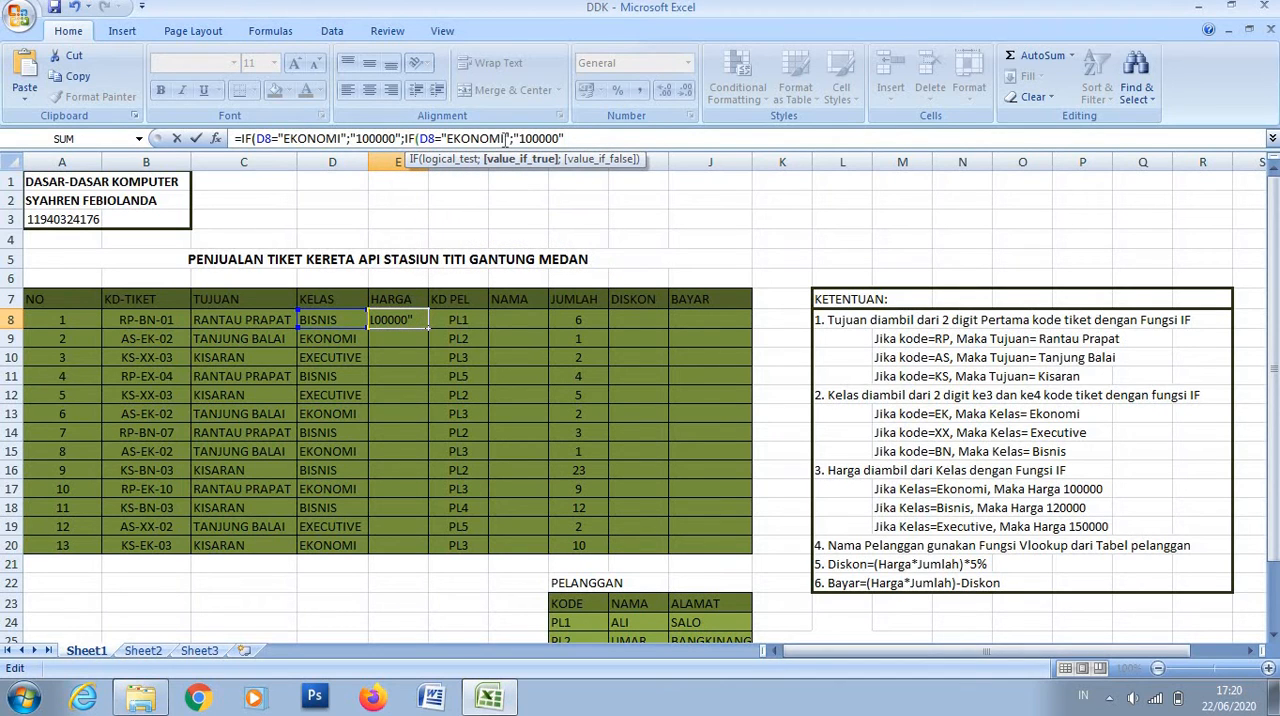
- Change the class tested in the nested IF of the E8 formula to "BISNIS"
key(BackSpace)
key(BackSpace)
key(BackSpace)
key(BackSpace)
key(BackSpace)
key(BackSpace)
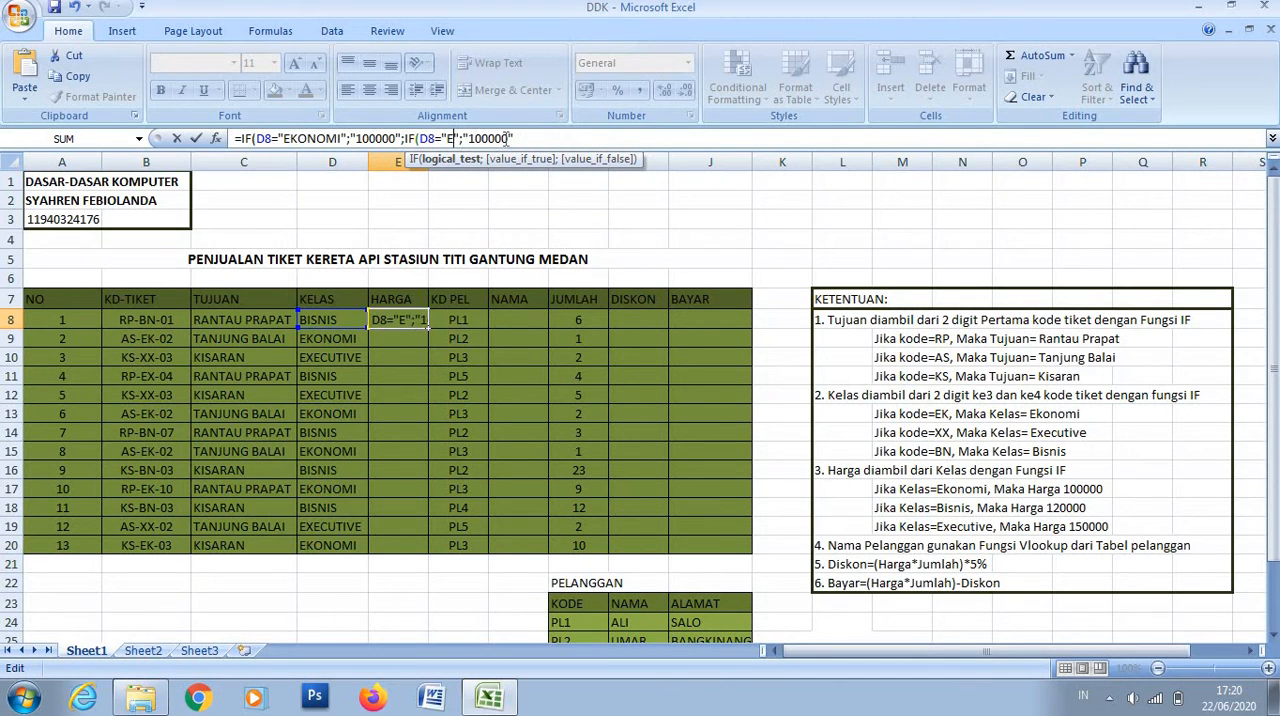
key(BackSpace)
text(BISNI)
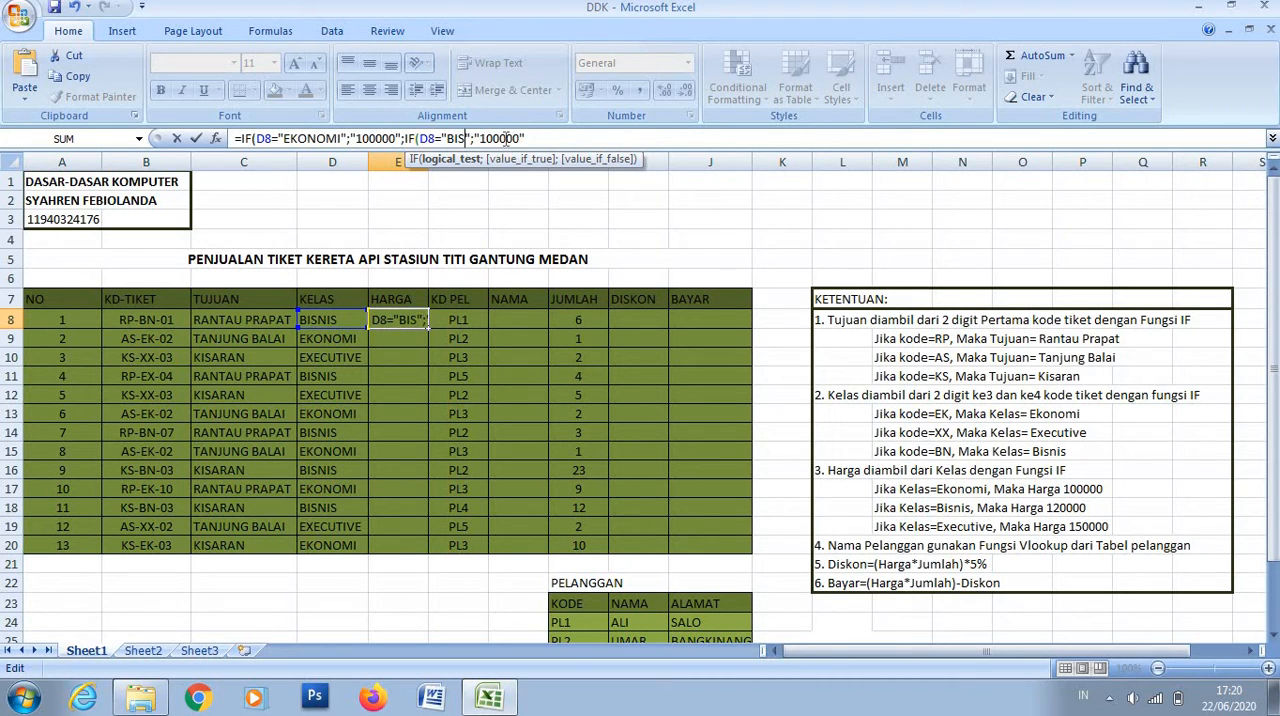
text(S)
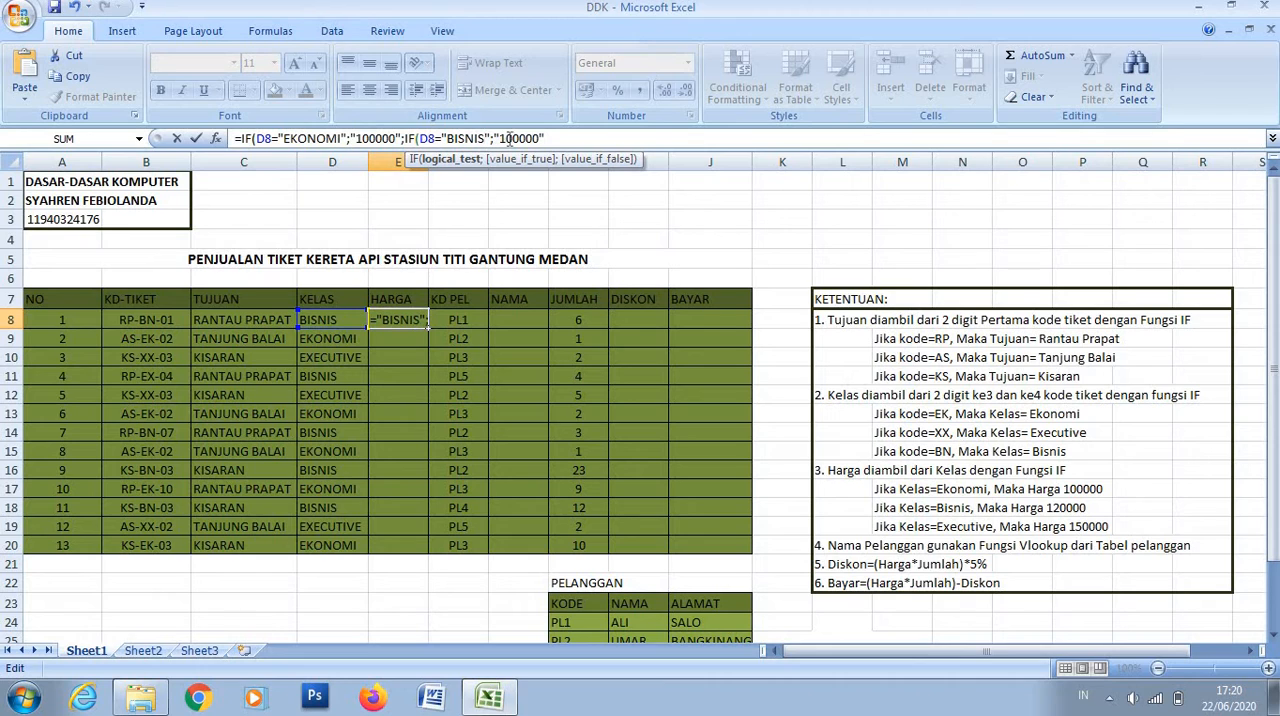
- Change the nested IF's true result in the E8 formula to "120000"
click(514, 138)
key(BackSpace)
text(2)
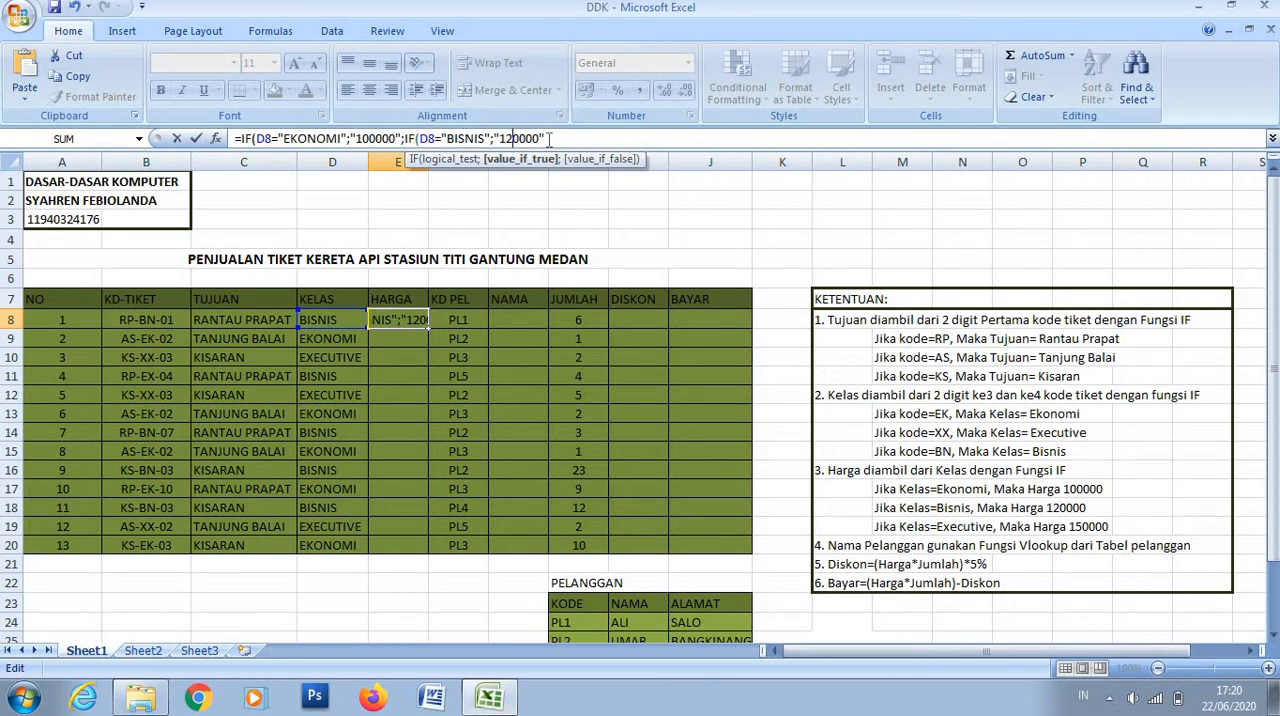
- Finish the E8 formula with "150000" as the final false result and both parentheses closed, and fill it down through E20
click(549, 138)
text(;)
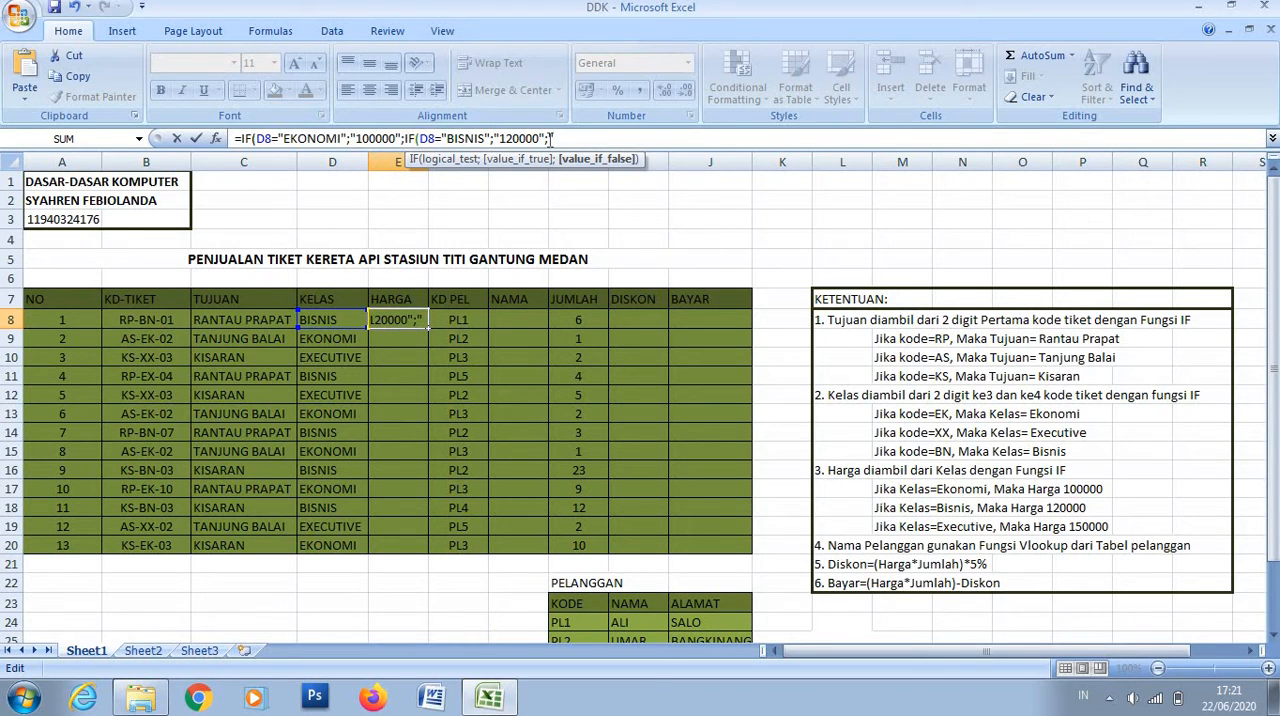
text("150000")))
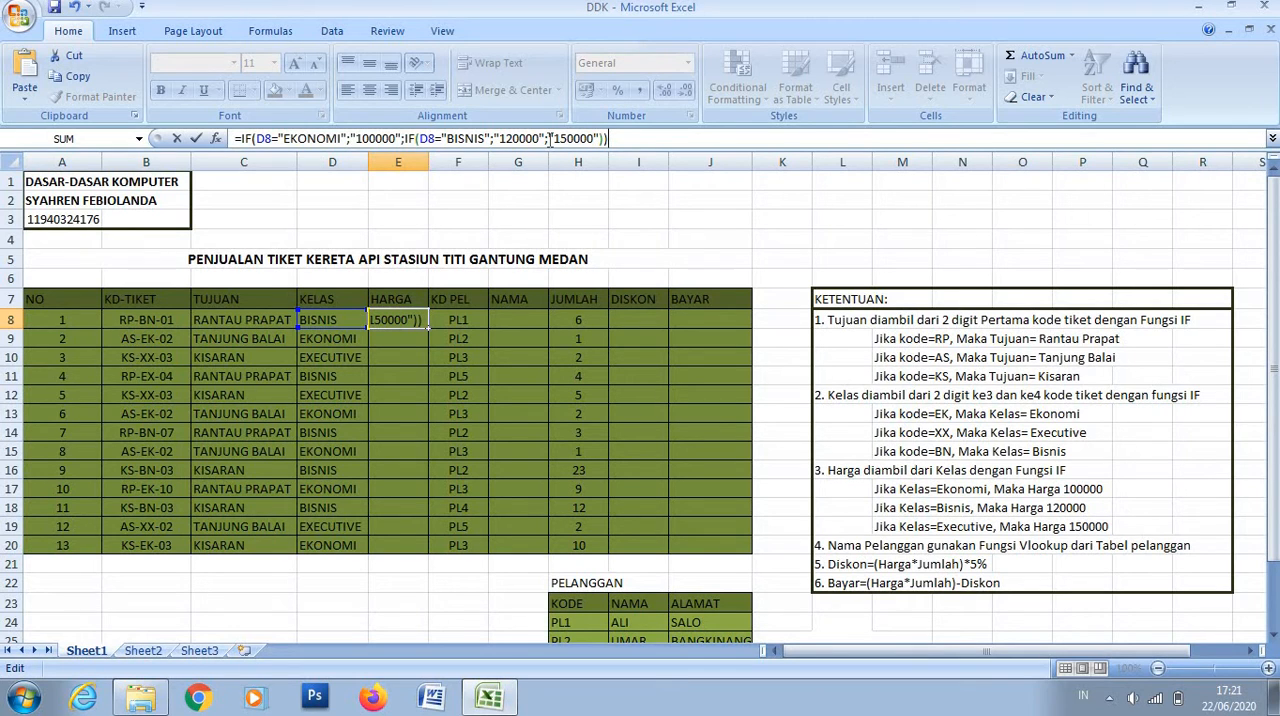
key(Return)
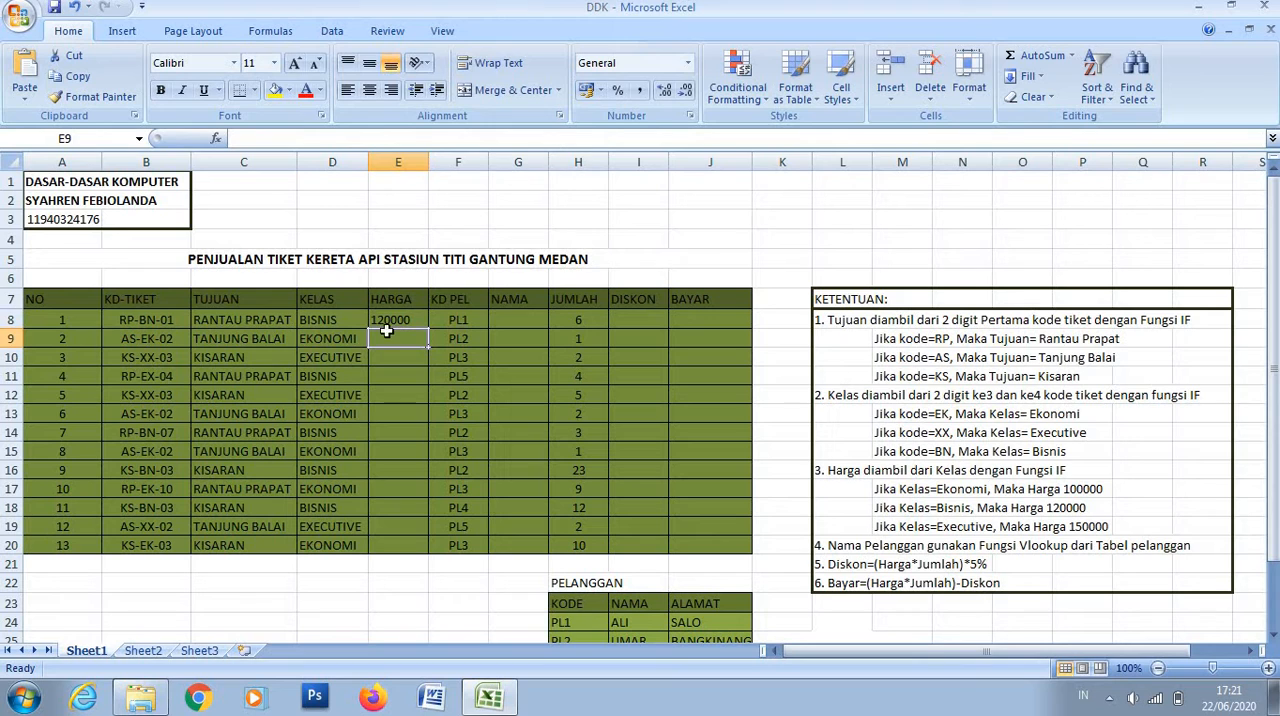
click(397, 321)
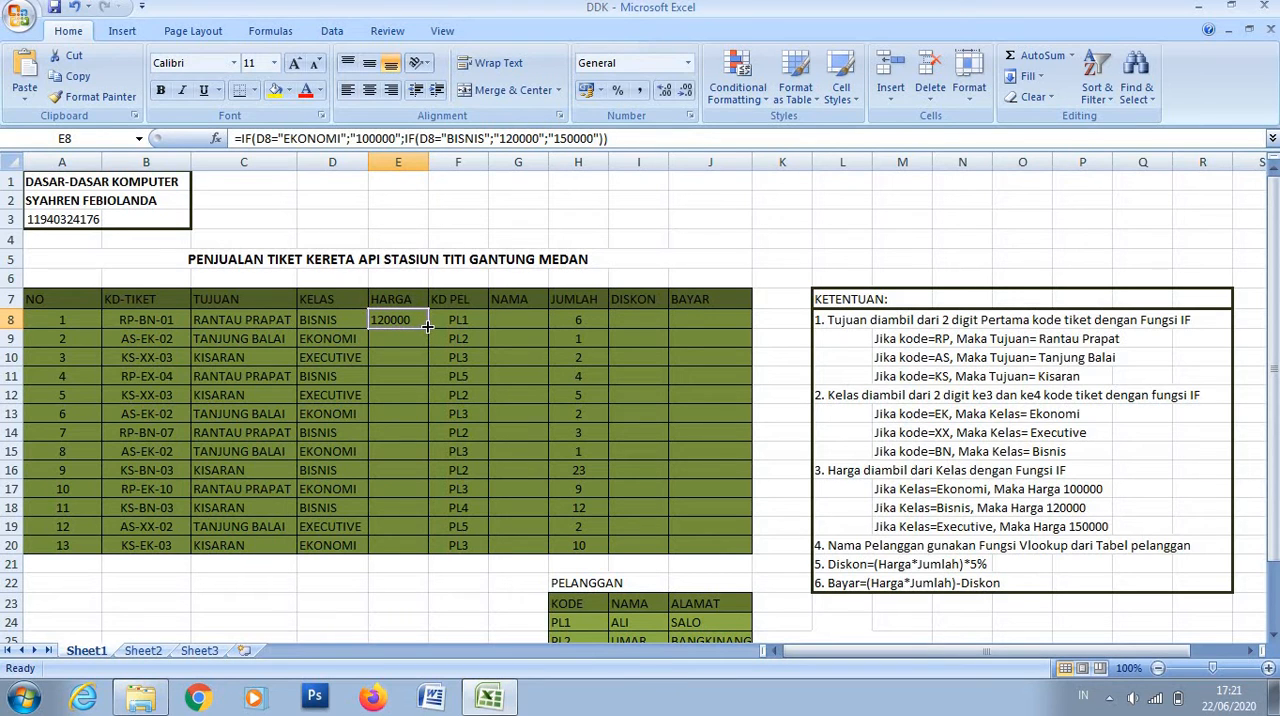
drag(428, 329, 429, 552)
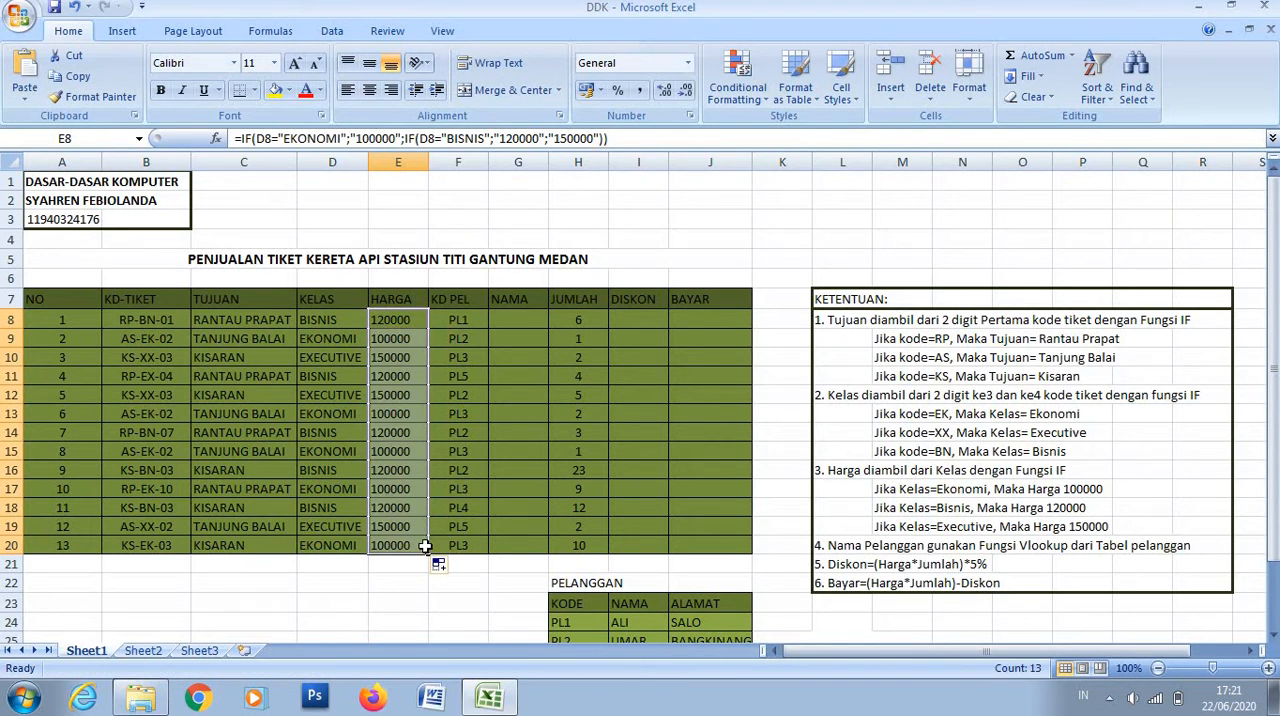
- Name the KODE and NAMA columns of the PELANGGAN table, H23:I28, as the range NAMA
click(515, 318)
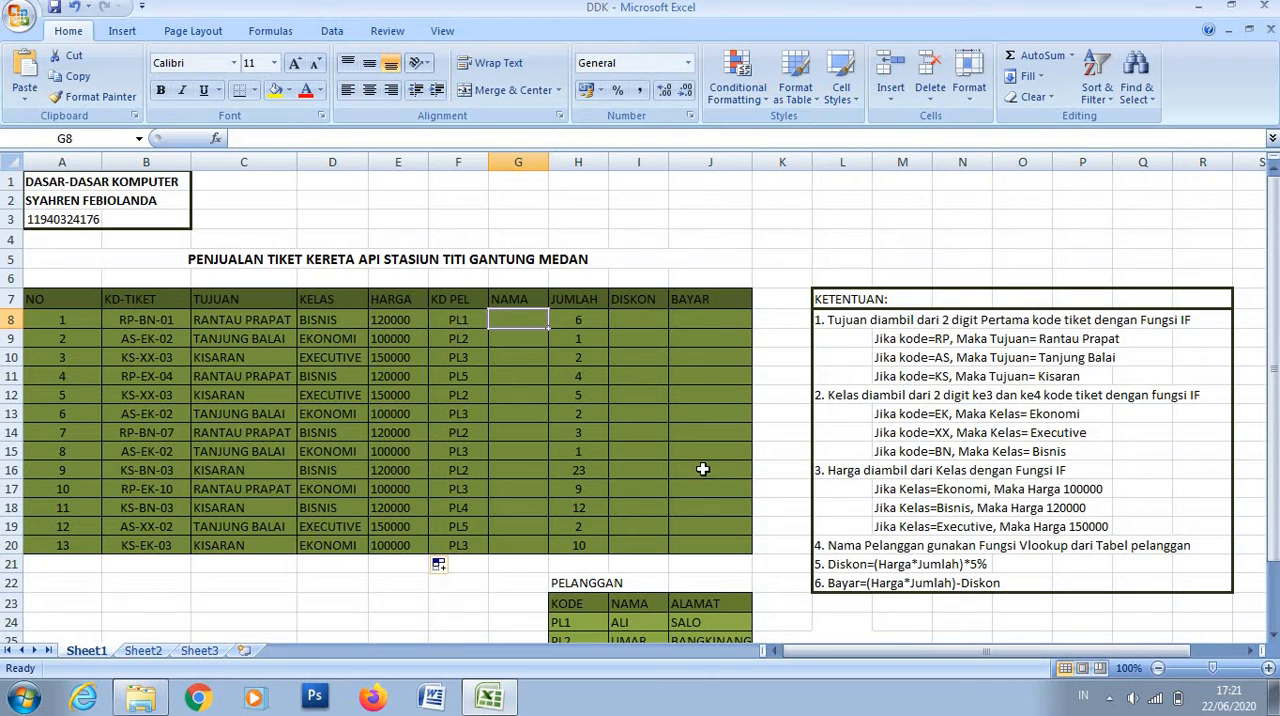
scroll(700, 466, down, 2)
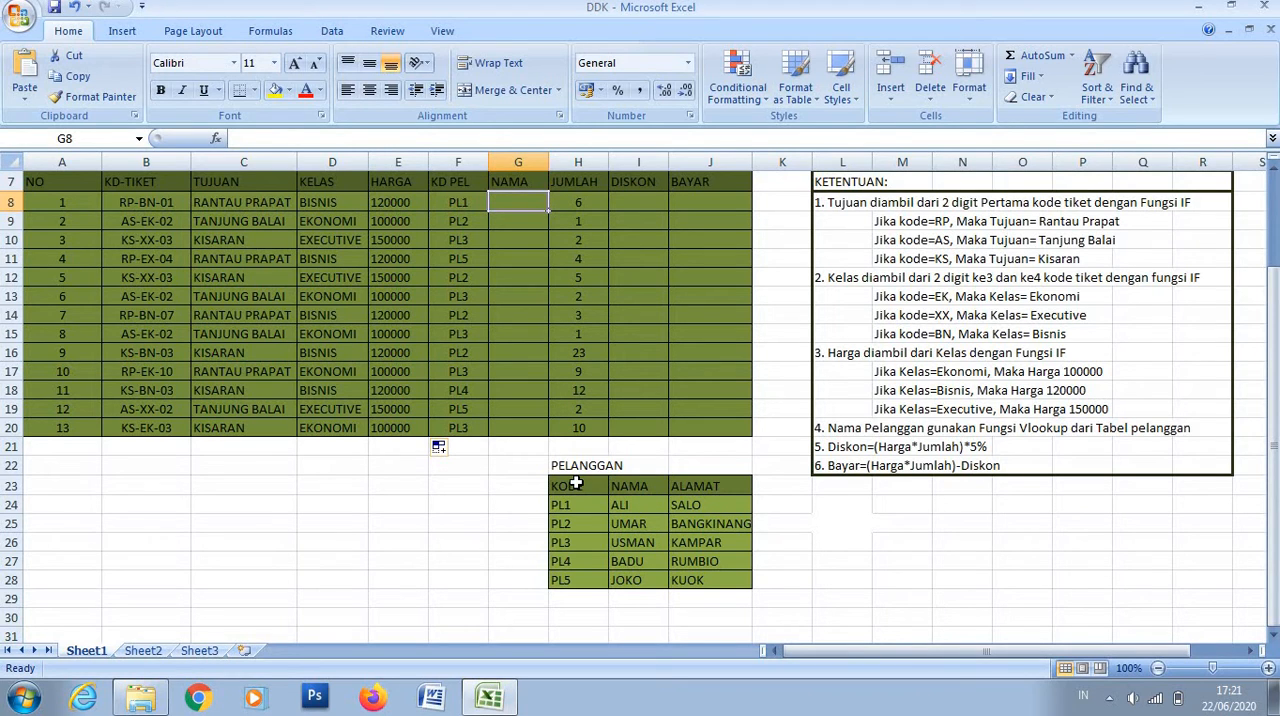
drag(576, 484, 628, 578)
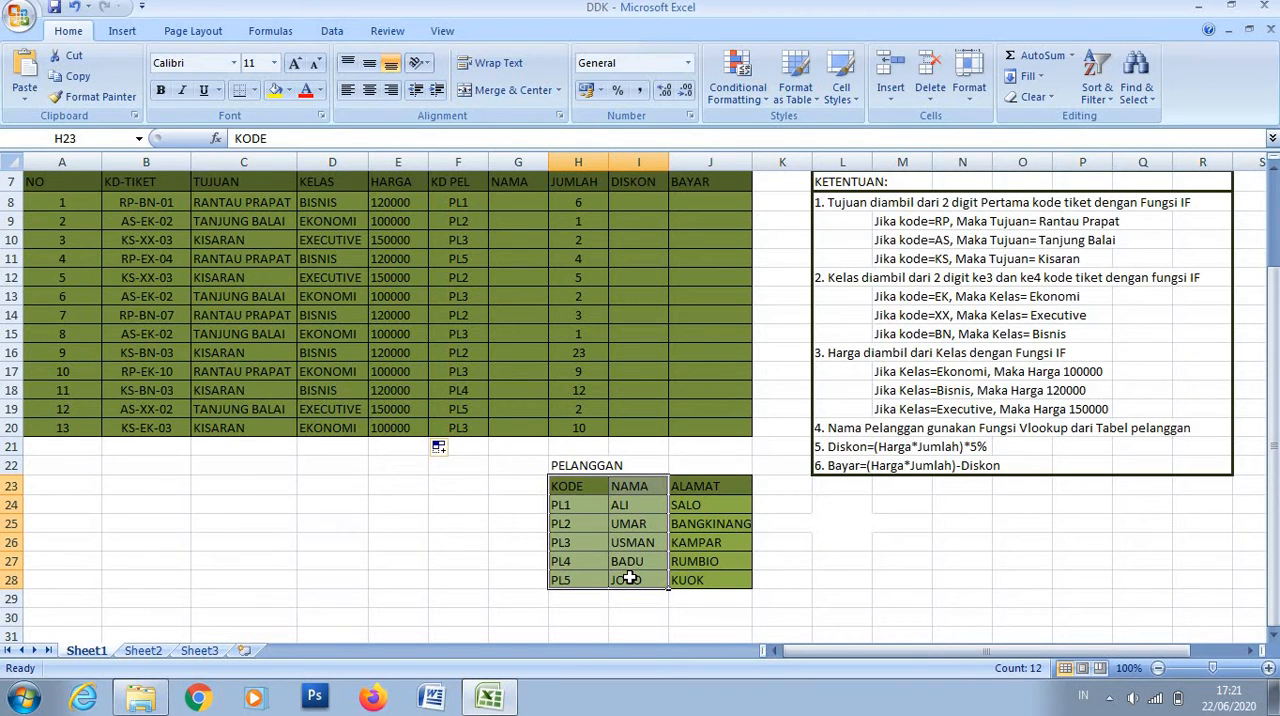
right_click(628, 578)
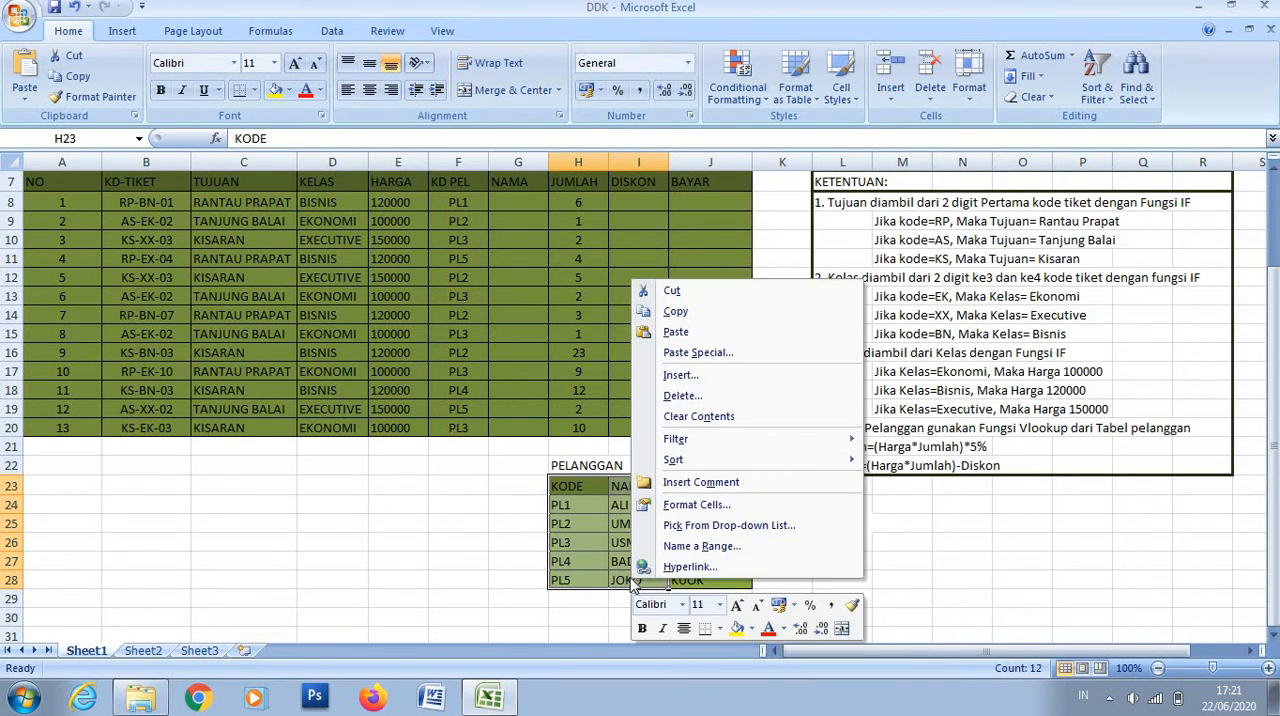
click(676, 546)
key(BackSpace)
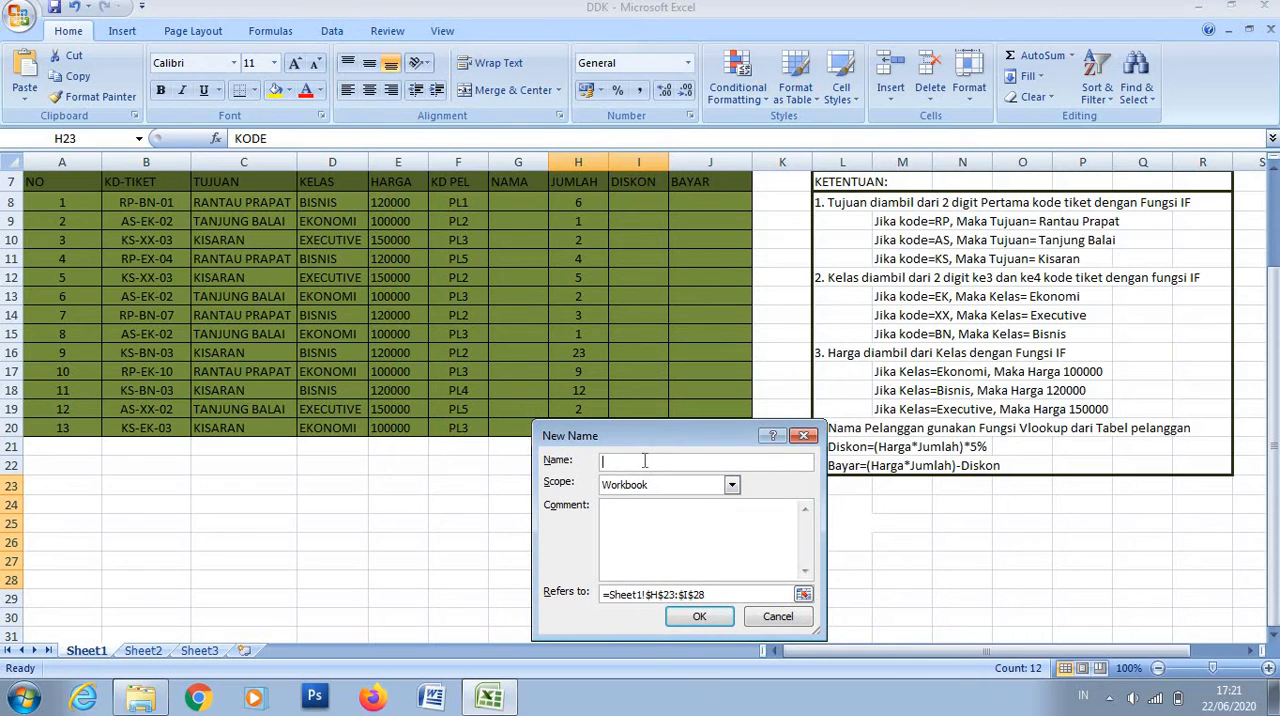
text(NAMA)
click(701, 617)
- Start a VLOOKUP formula in G8 with F8 as the lookup value, followed by a semicolon
scroll(486, 395, up, 2)
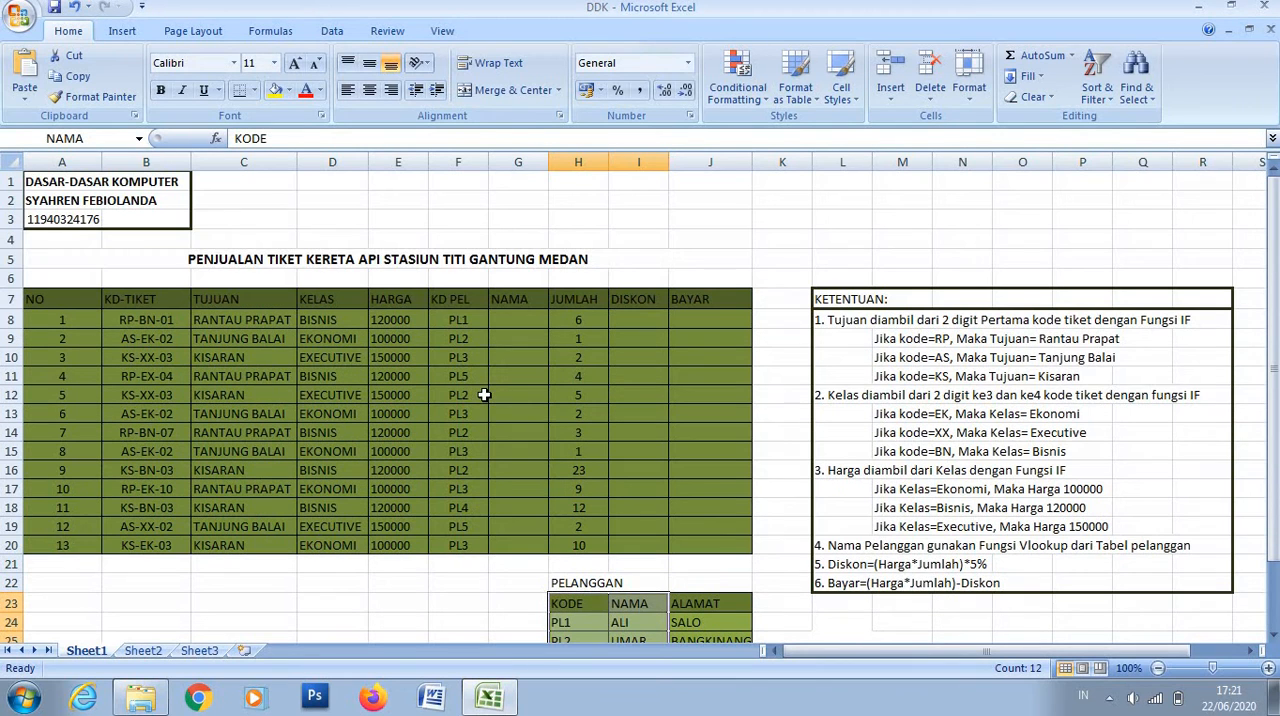
click(517, 319)
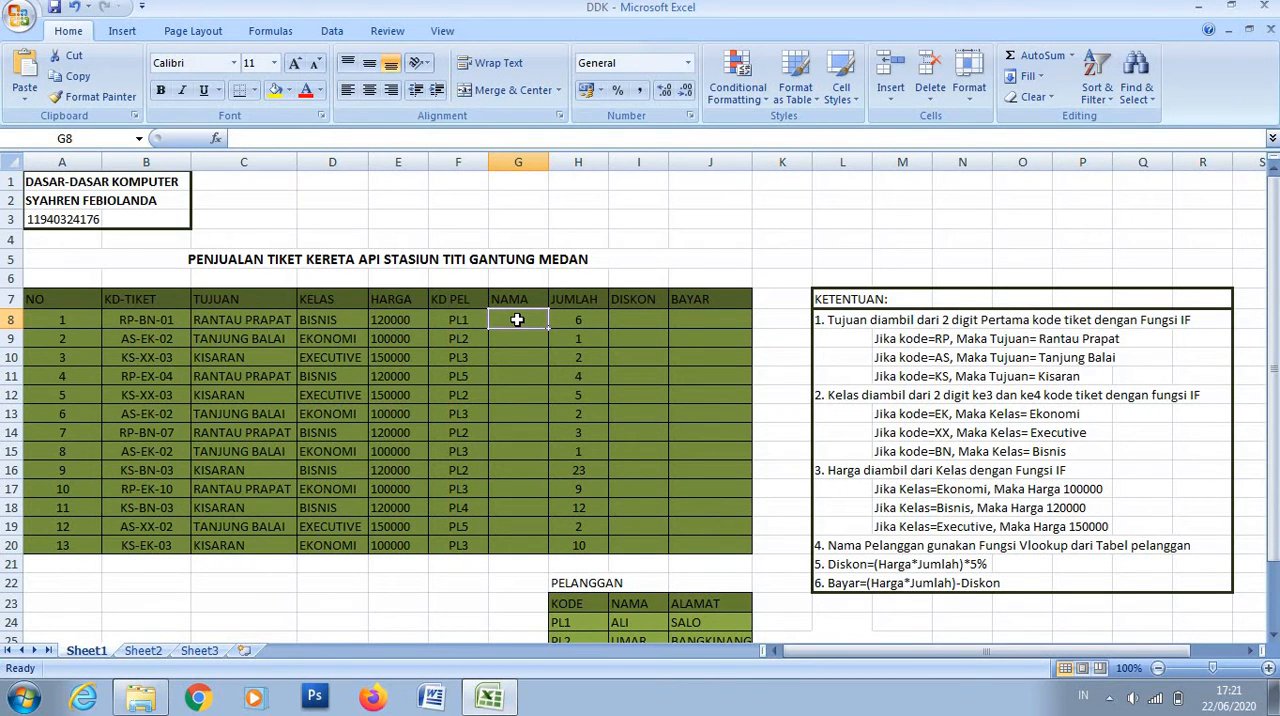
text(=)
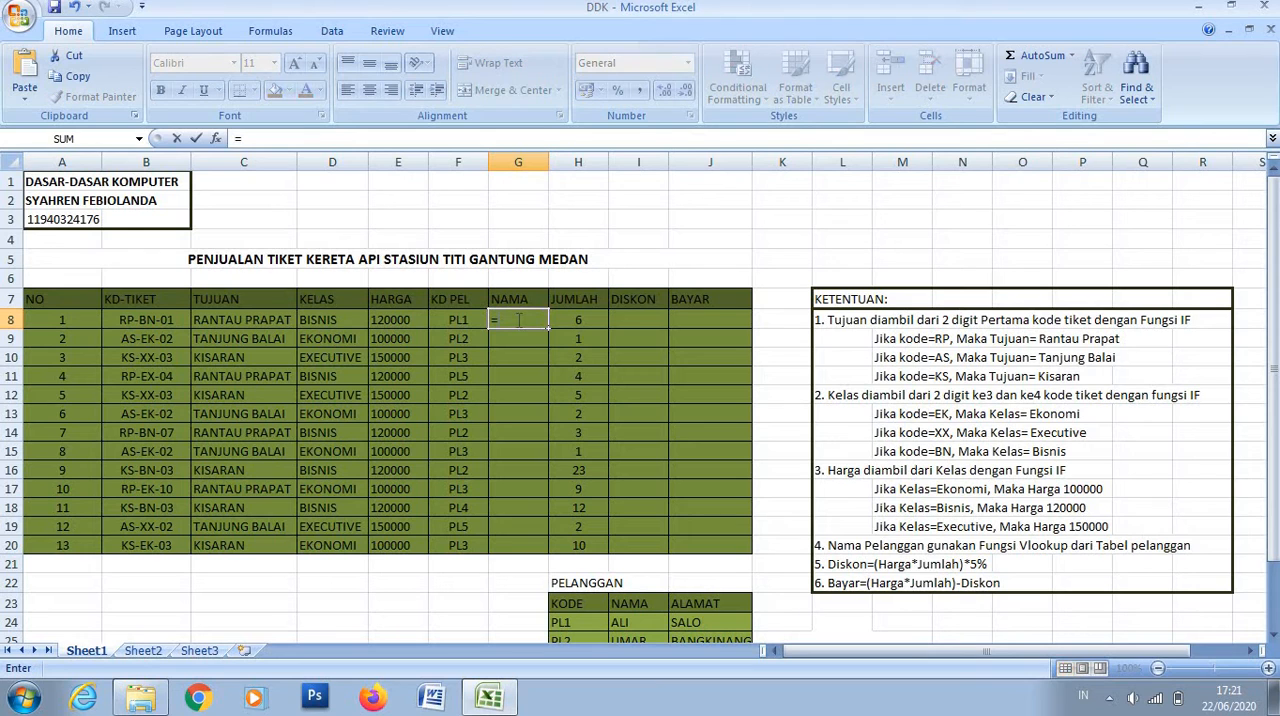
text(V)
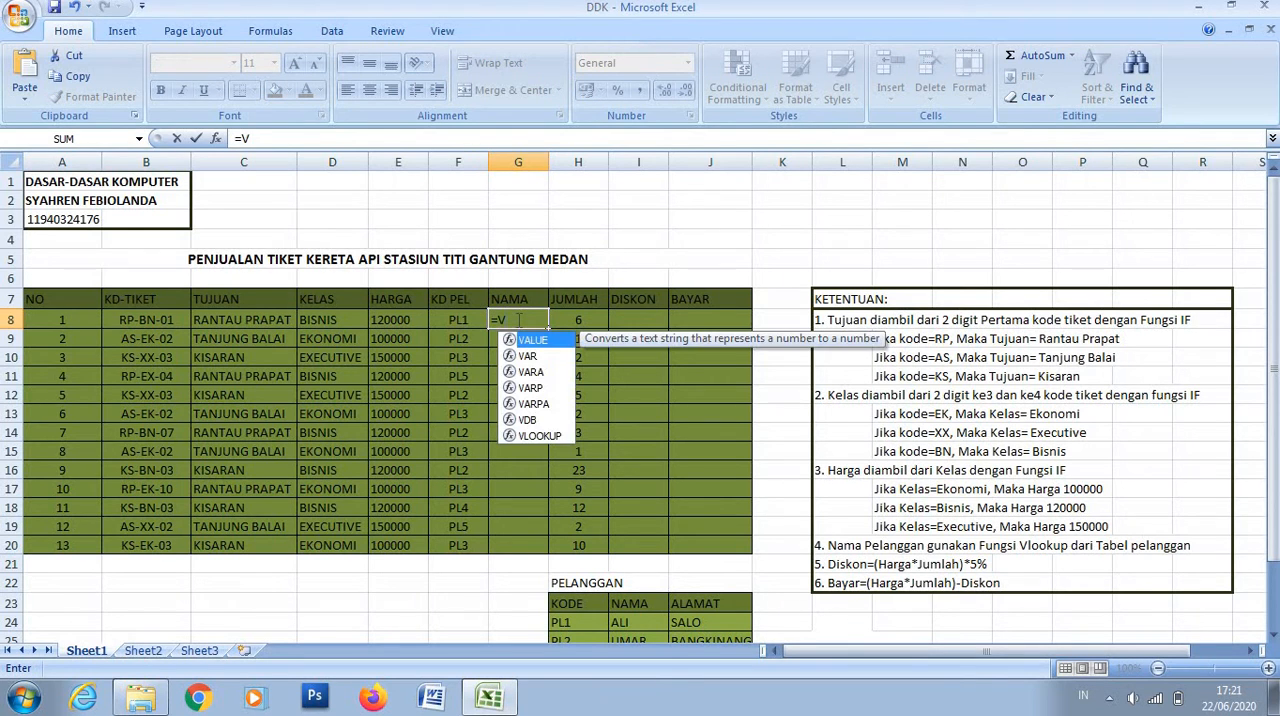
text(LOOKUP)
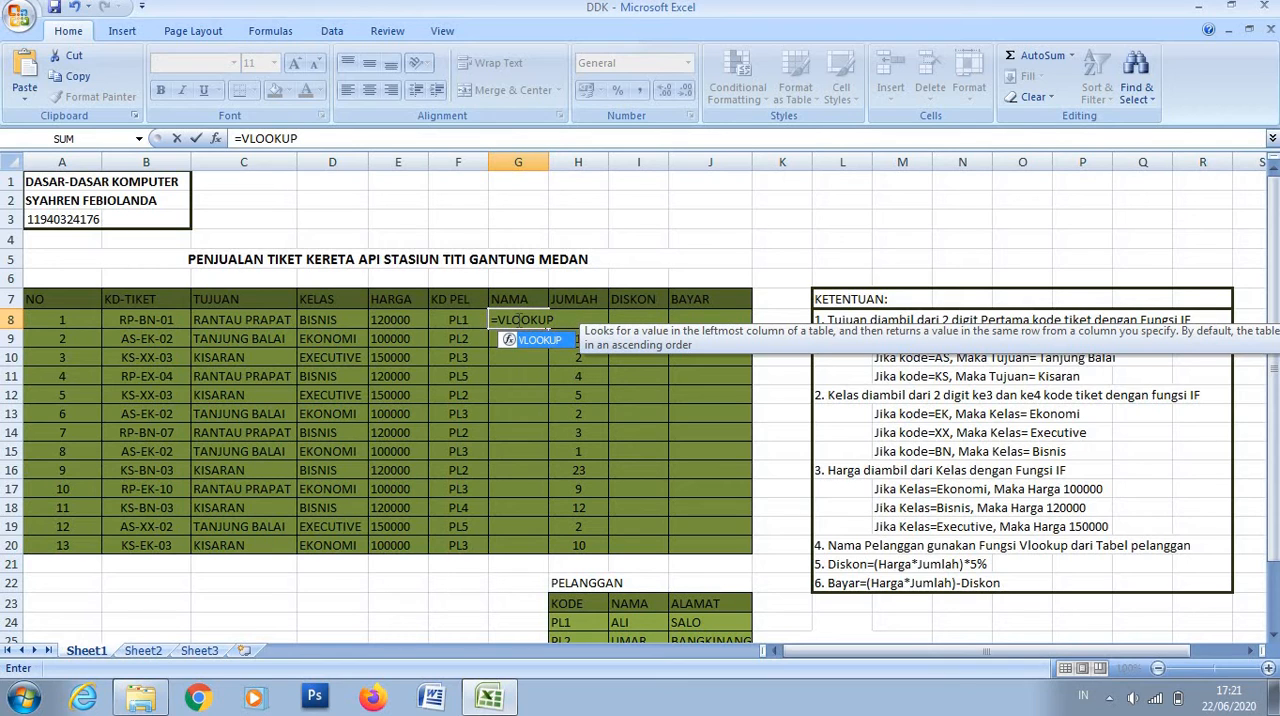
text(()
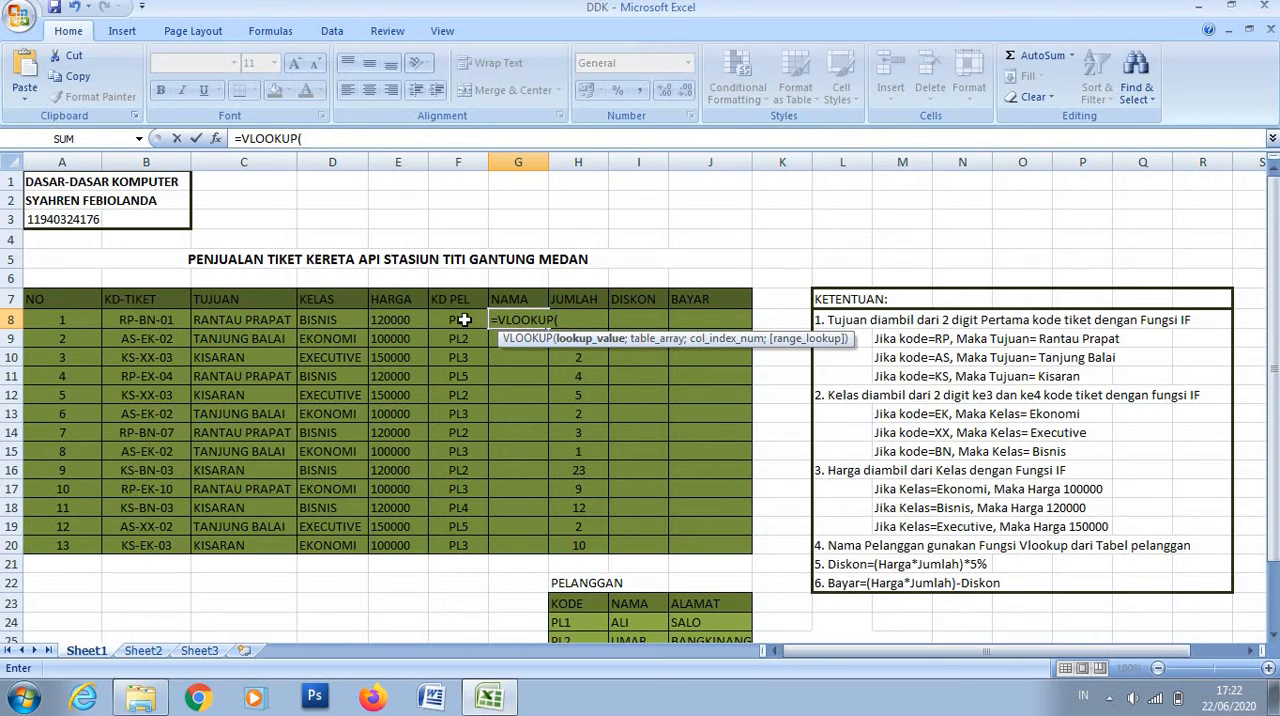
click(461, 319)
text(;)
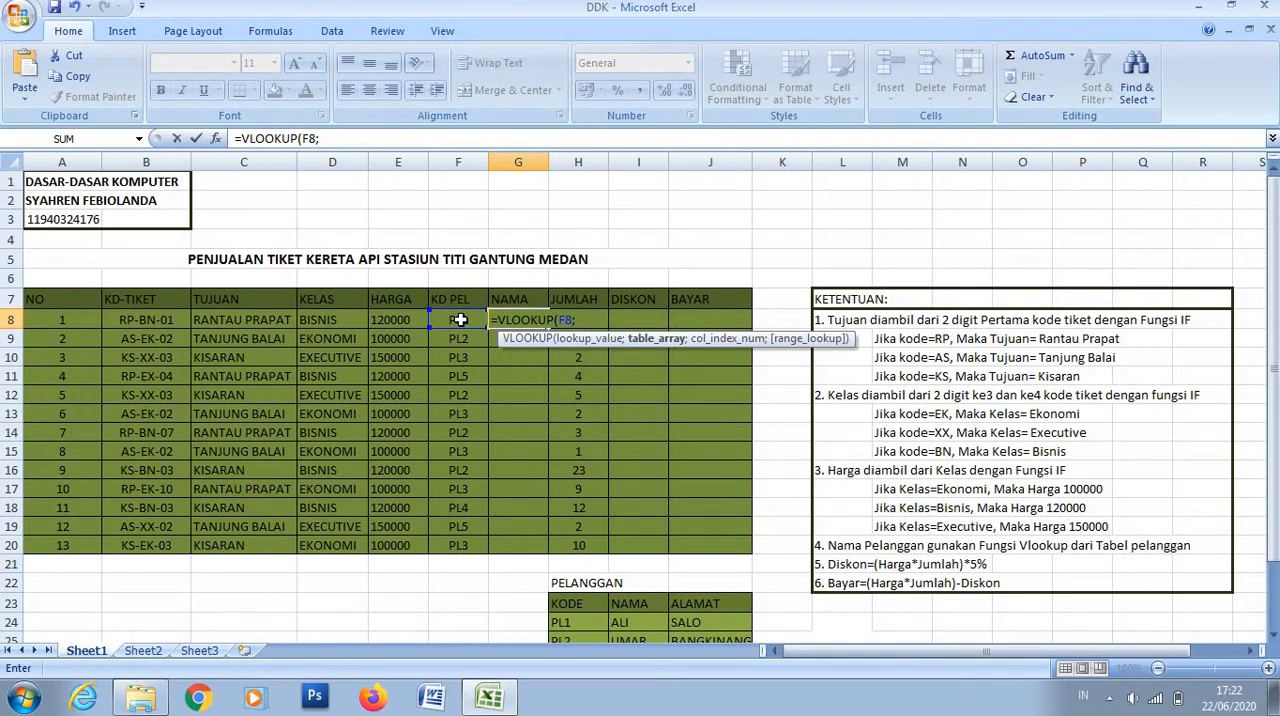
text(NAM)
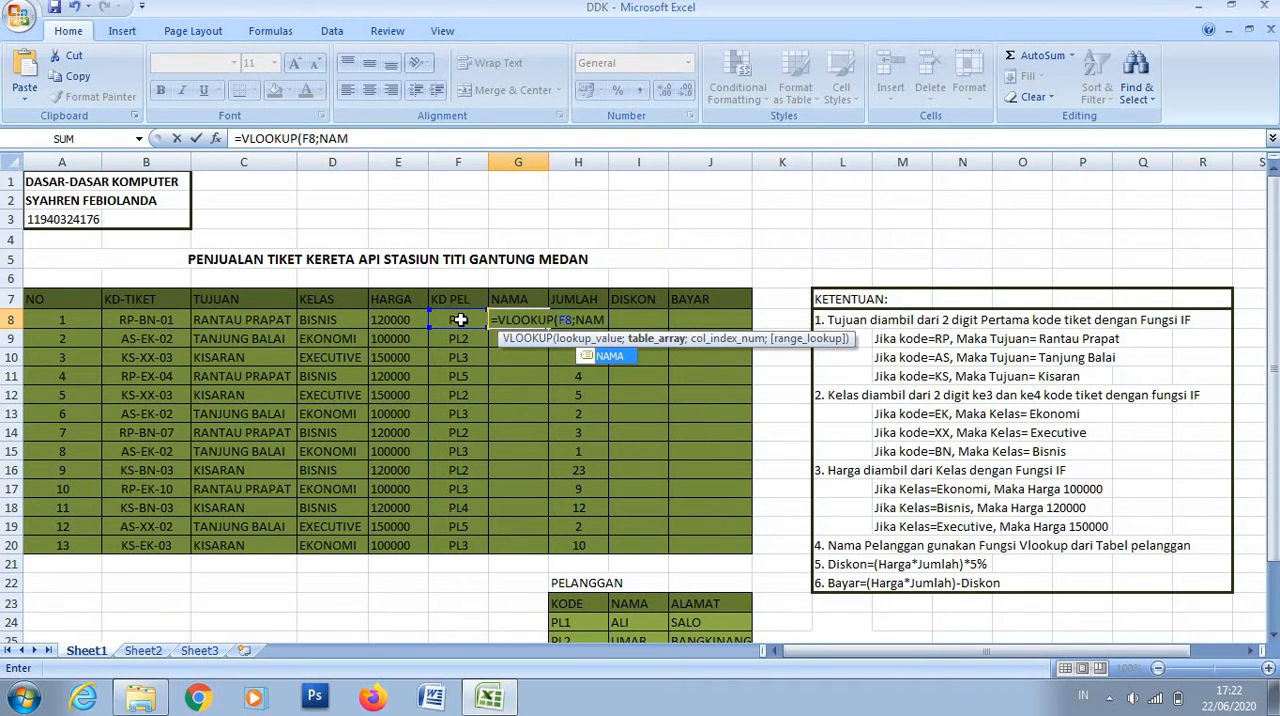
text(A;)
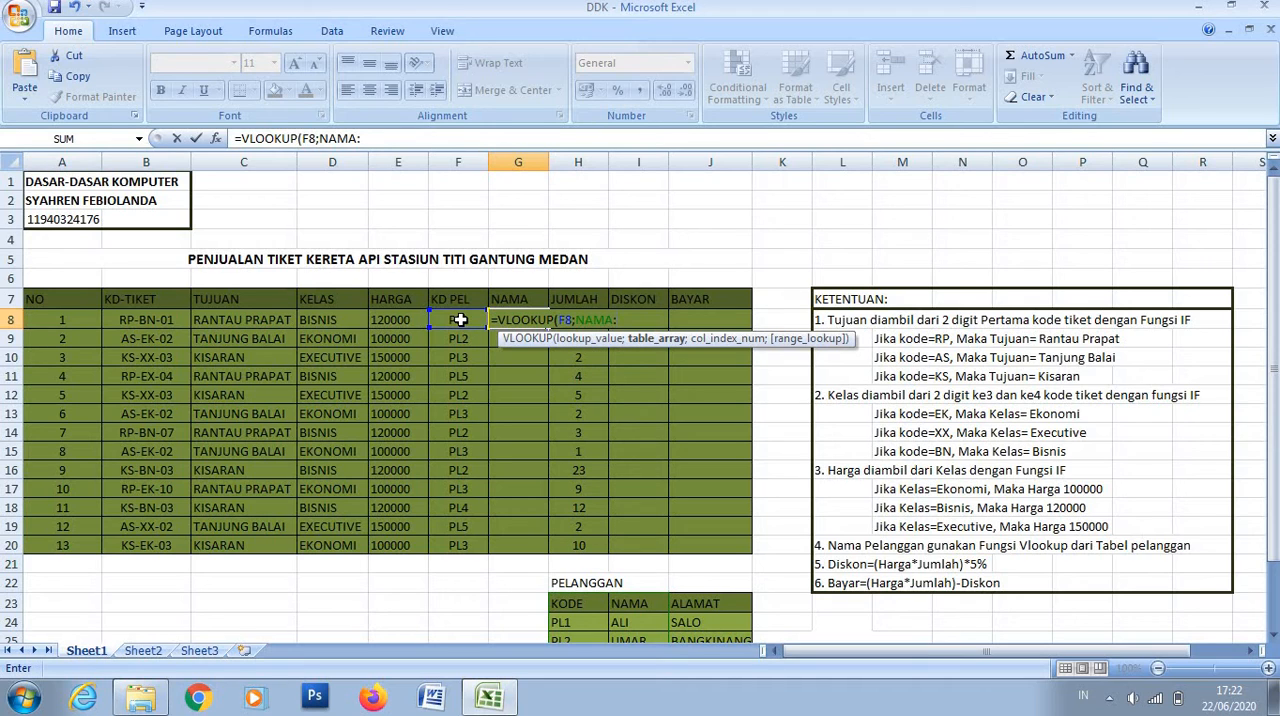
text(2))
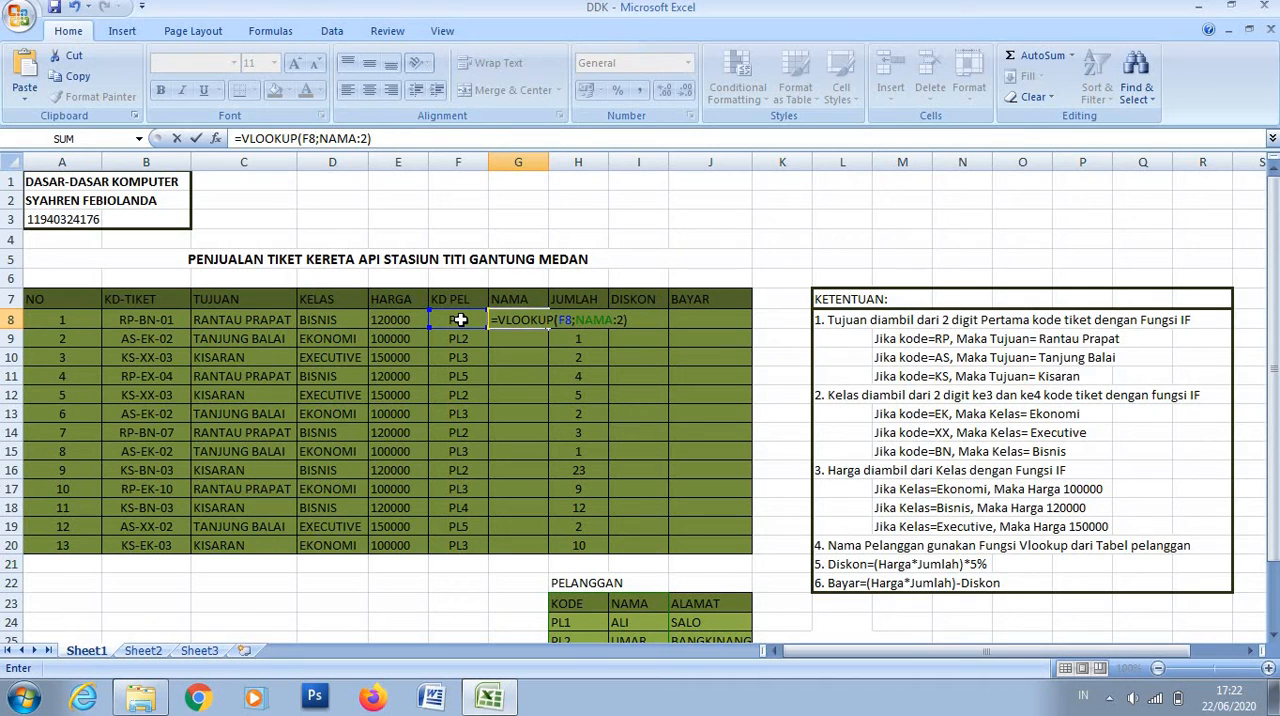
- Replace the colon before the 2 in the G8 formula with a semicolon and fill the formula down through G20
click(362, 138)
key(BackSpace)
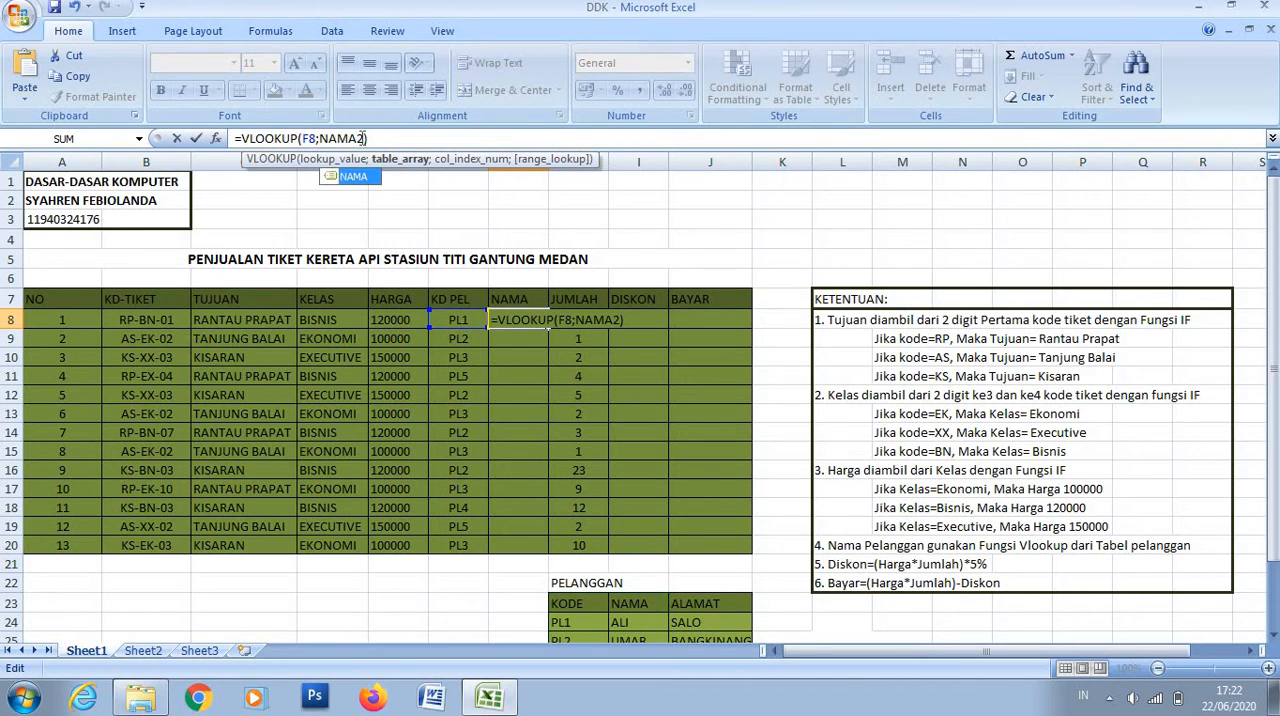
text(;)
key(Return)
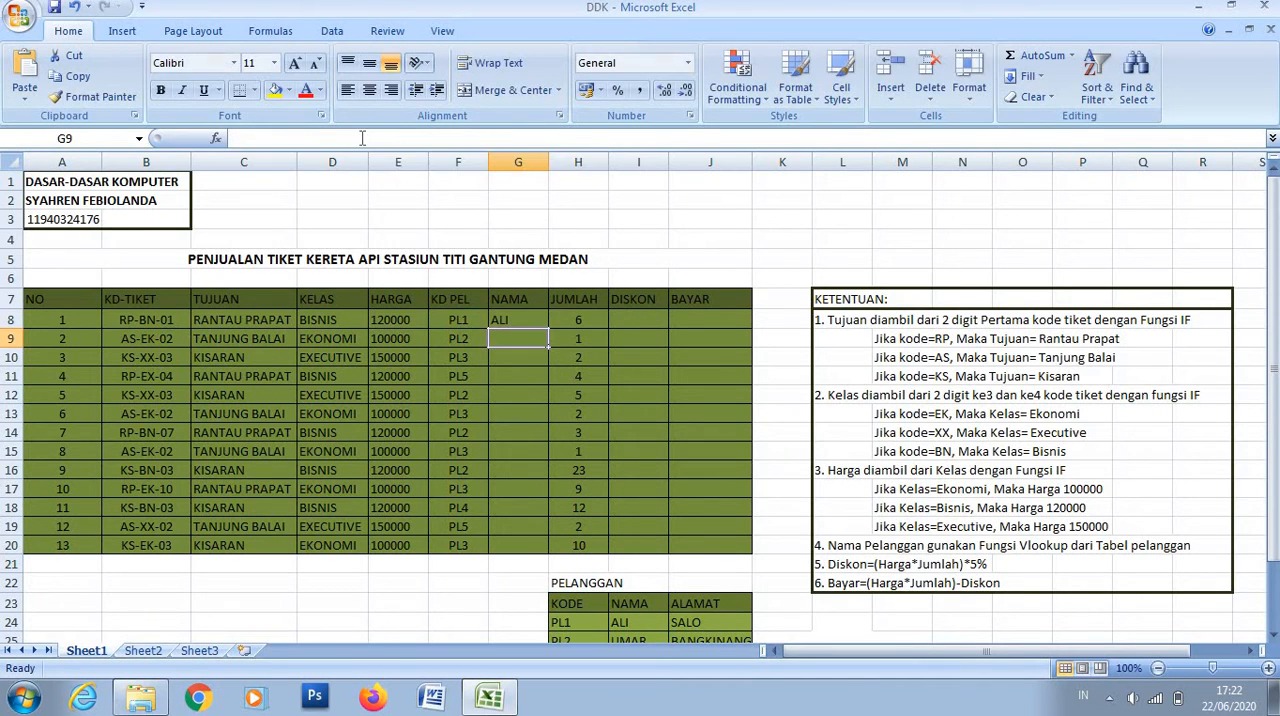
click(506, 322)
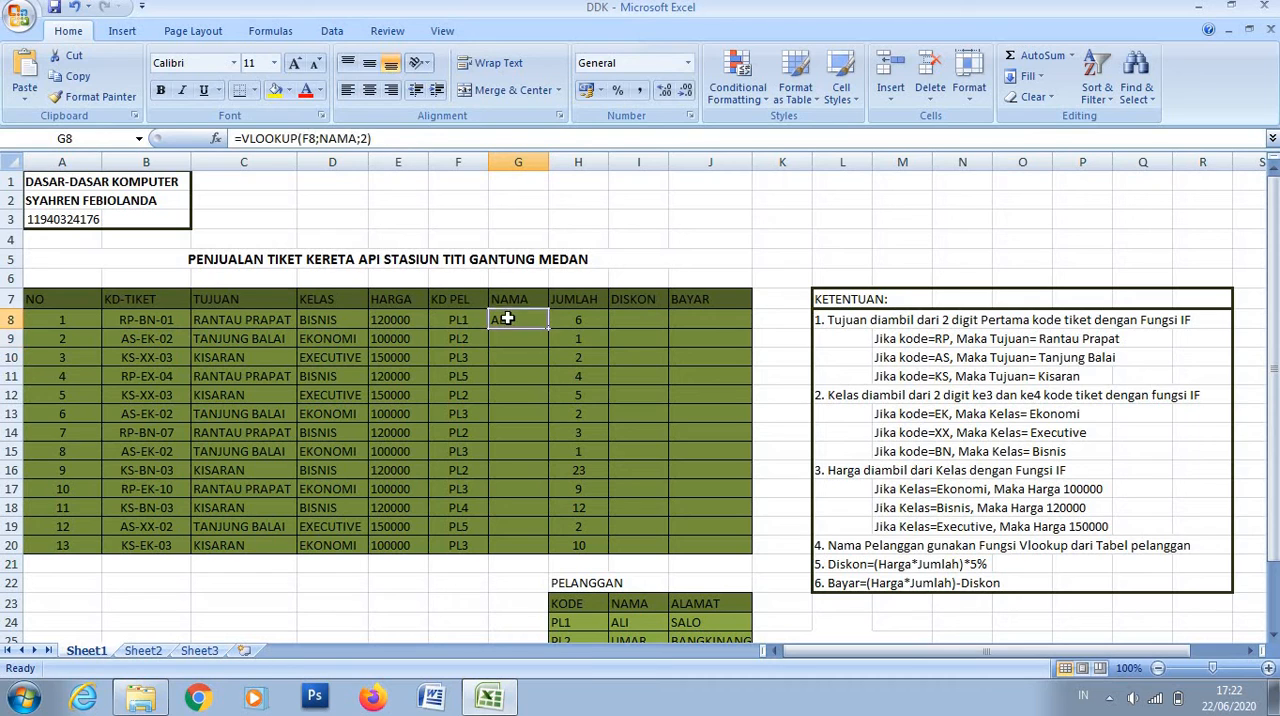
drag(548, 329, 551, 553)
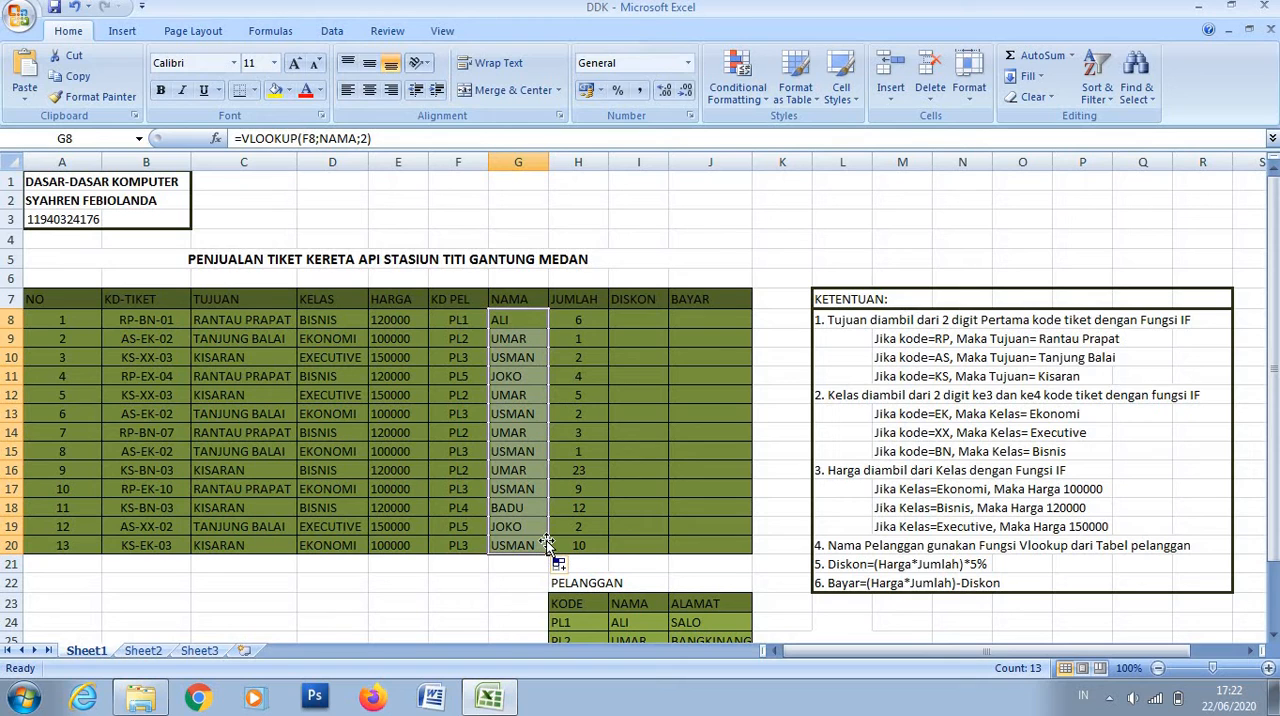
- Start the DISKON formula in I8 with the product of E8 and H8 in parentheses
click(649, 316)
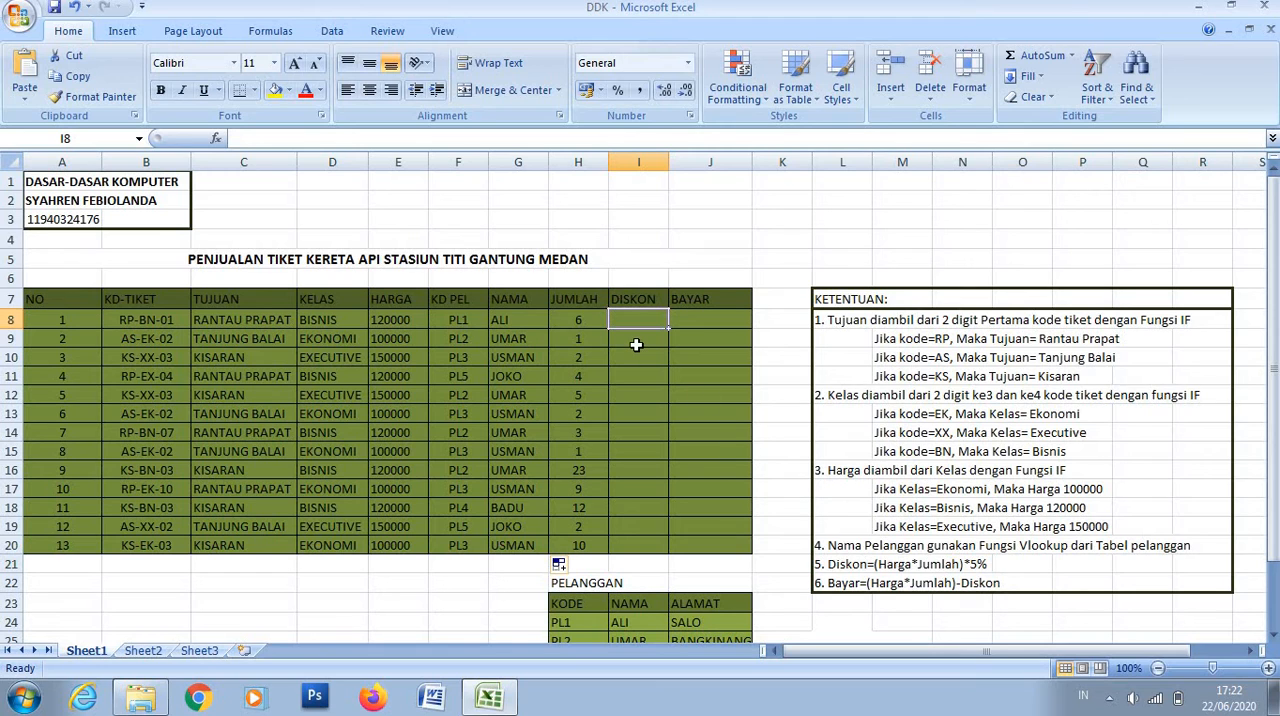
text(=)
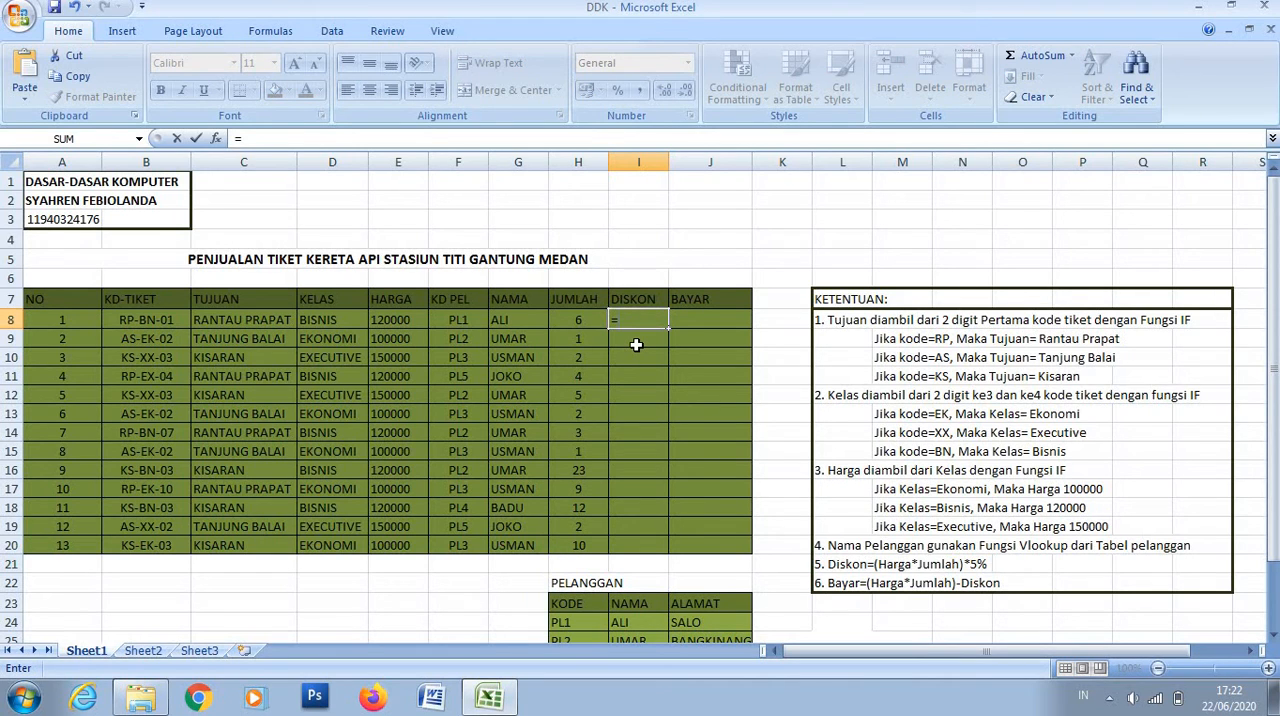
text(()
click(404, 321)
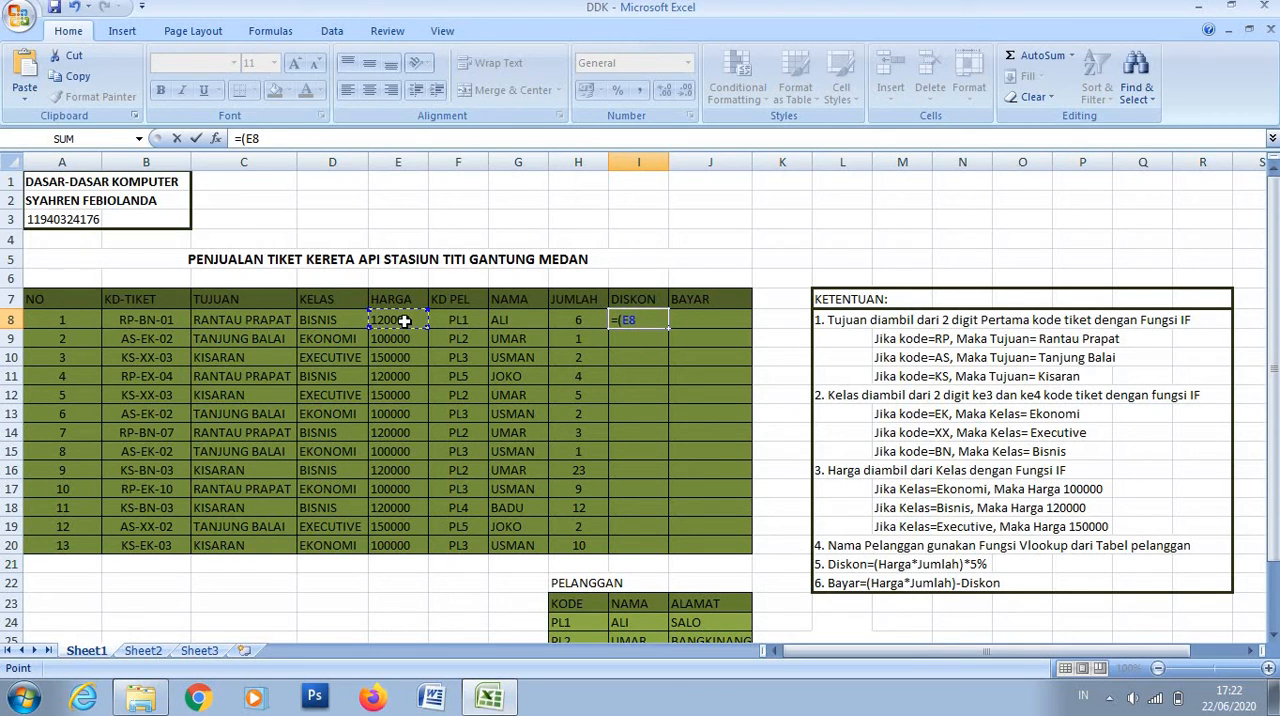
text(*)
click(560, 320)
text())
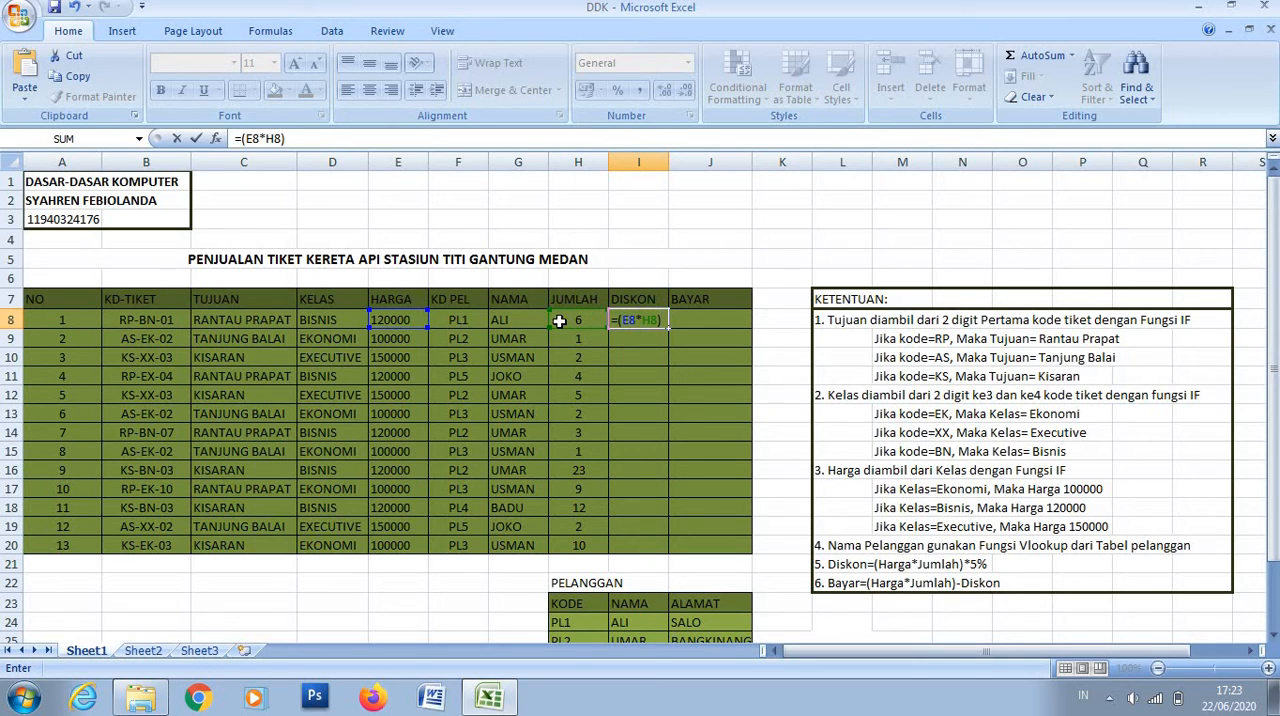
text(5%)
- Append 5% to the I8 formula, accept the correction to =(E8*H8)*5%, and fill it down through I20
key(Return)
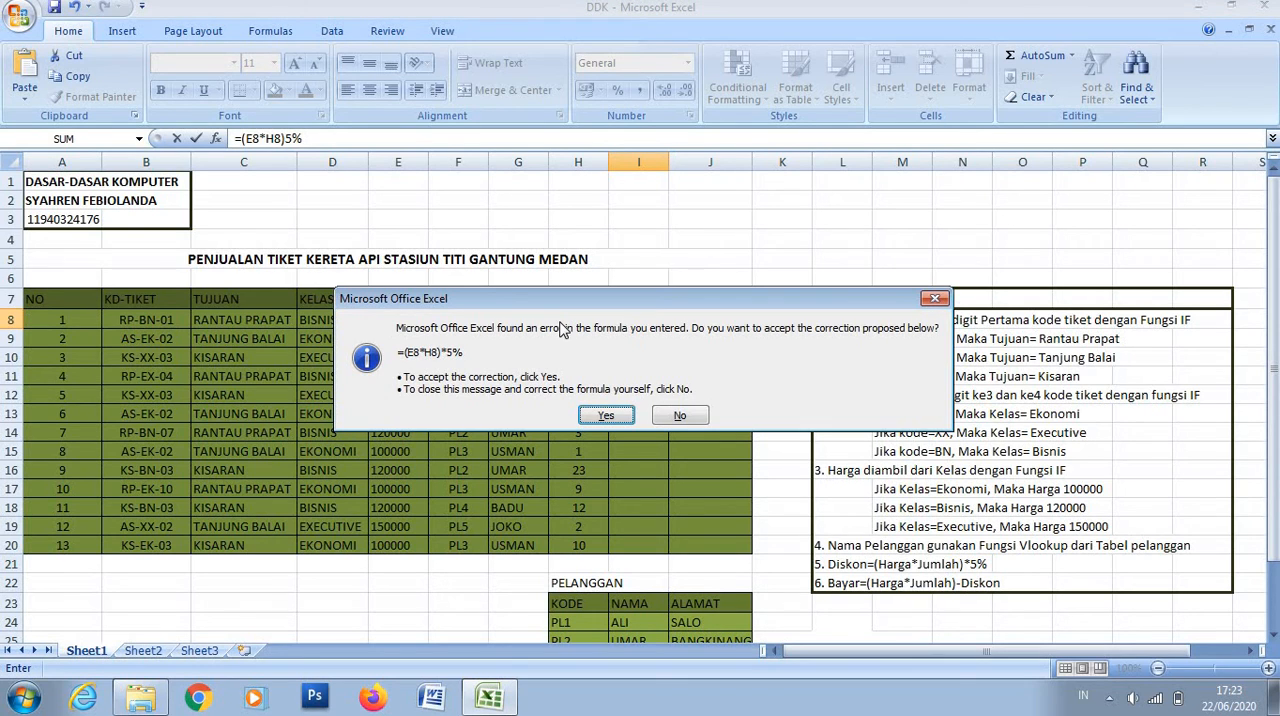
click(618, 414)
click(652, 322)
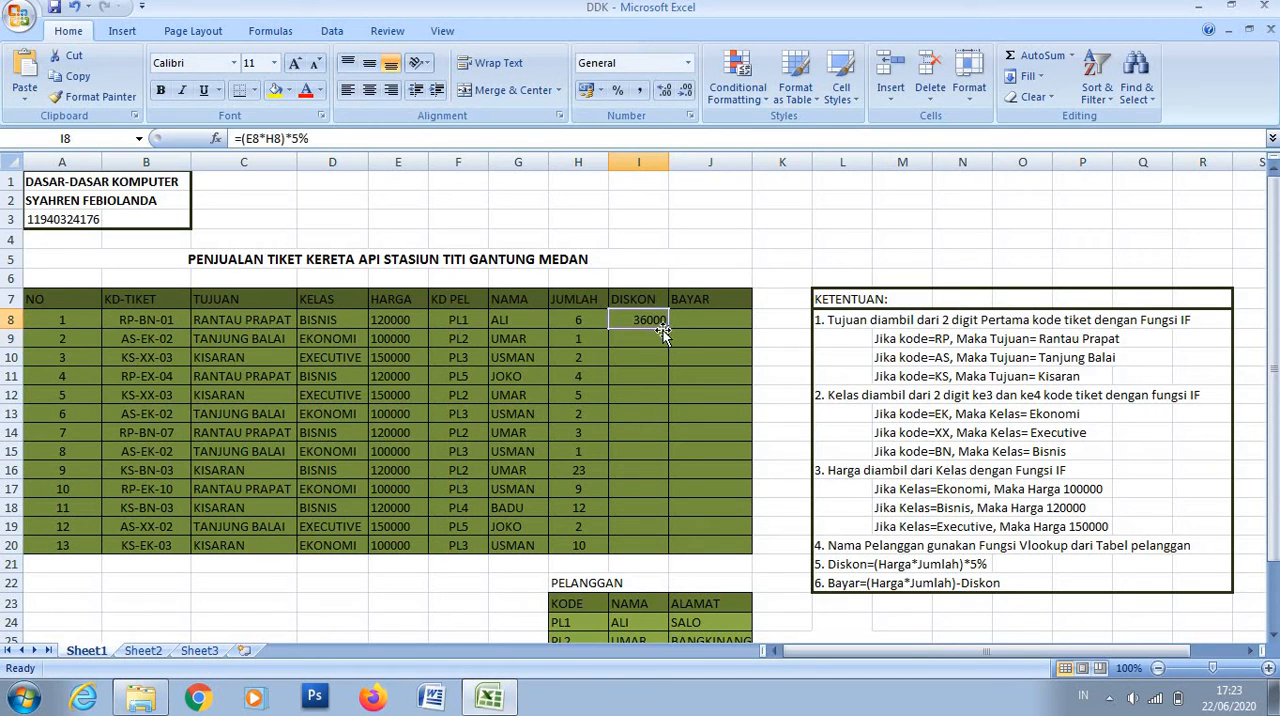
drag(667, 326, 661, 545)
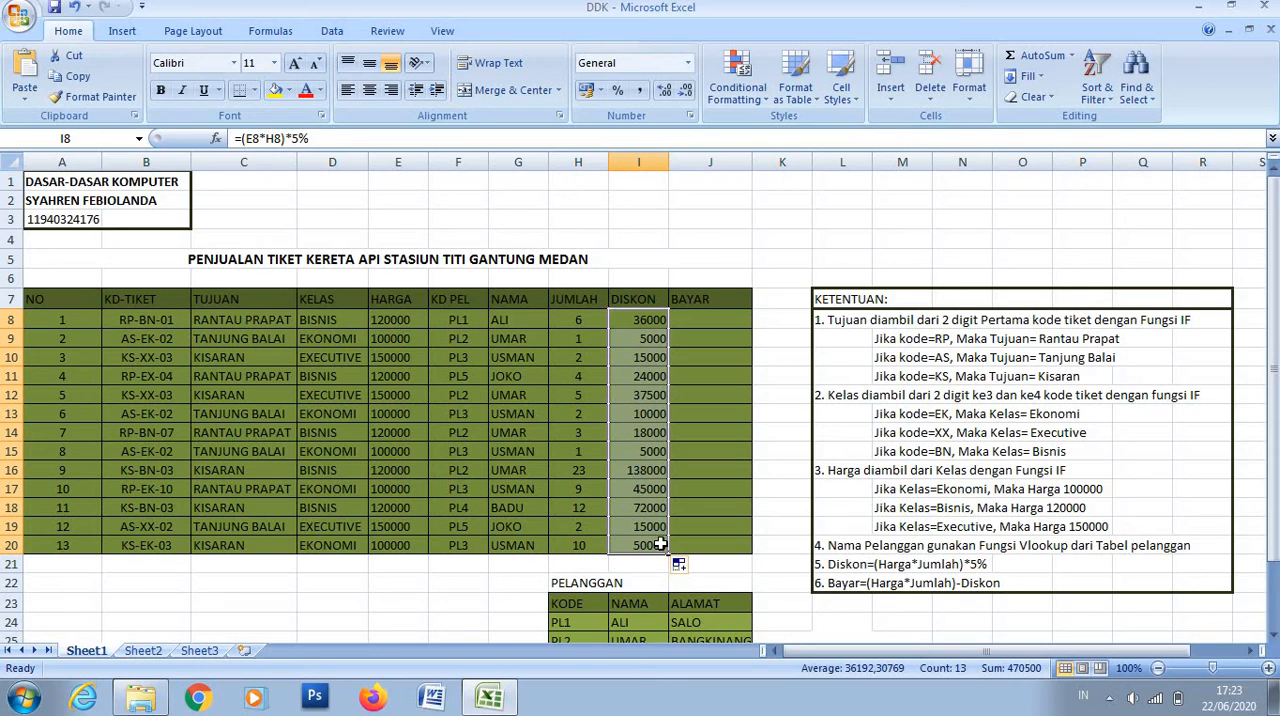
- Start the BAYAR formula in J8 with the product of E8 and H8 in parentheses
click(714, 320)
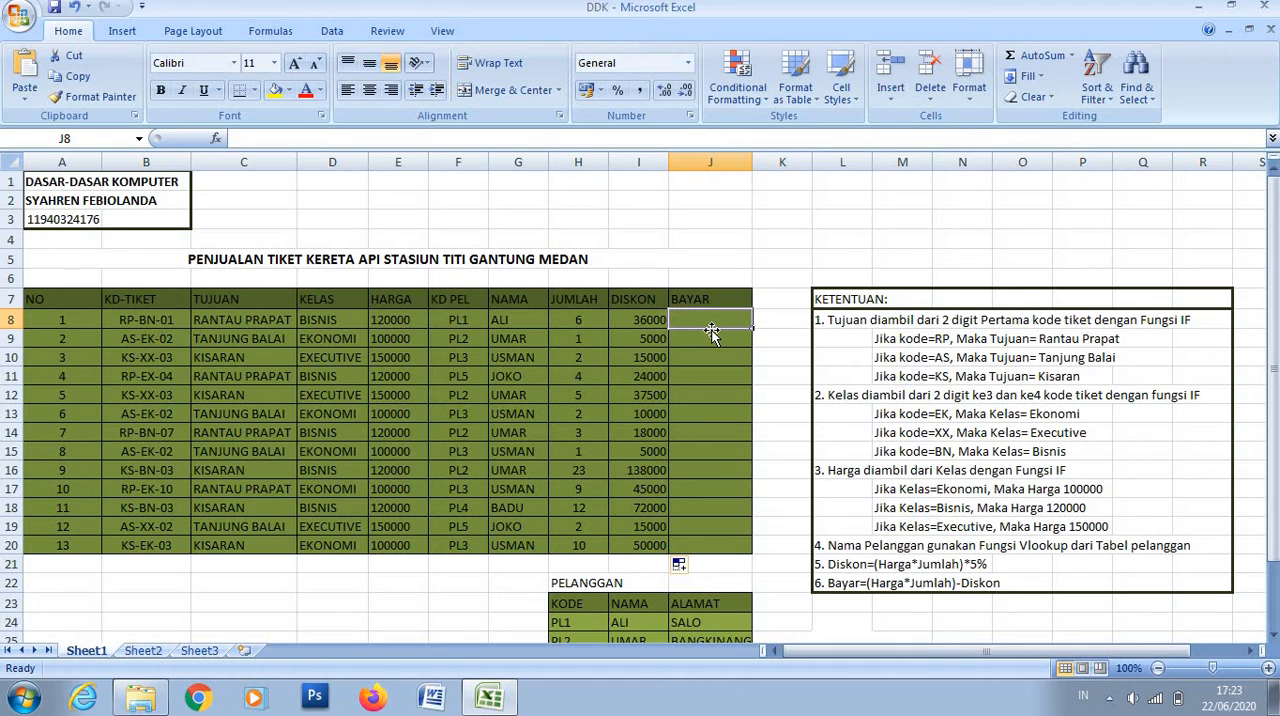
text(=)
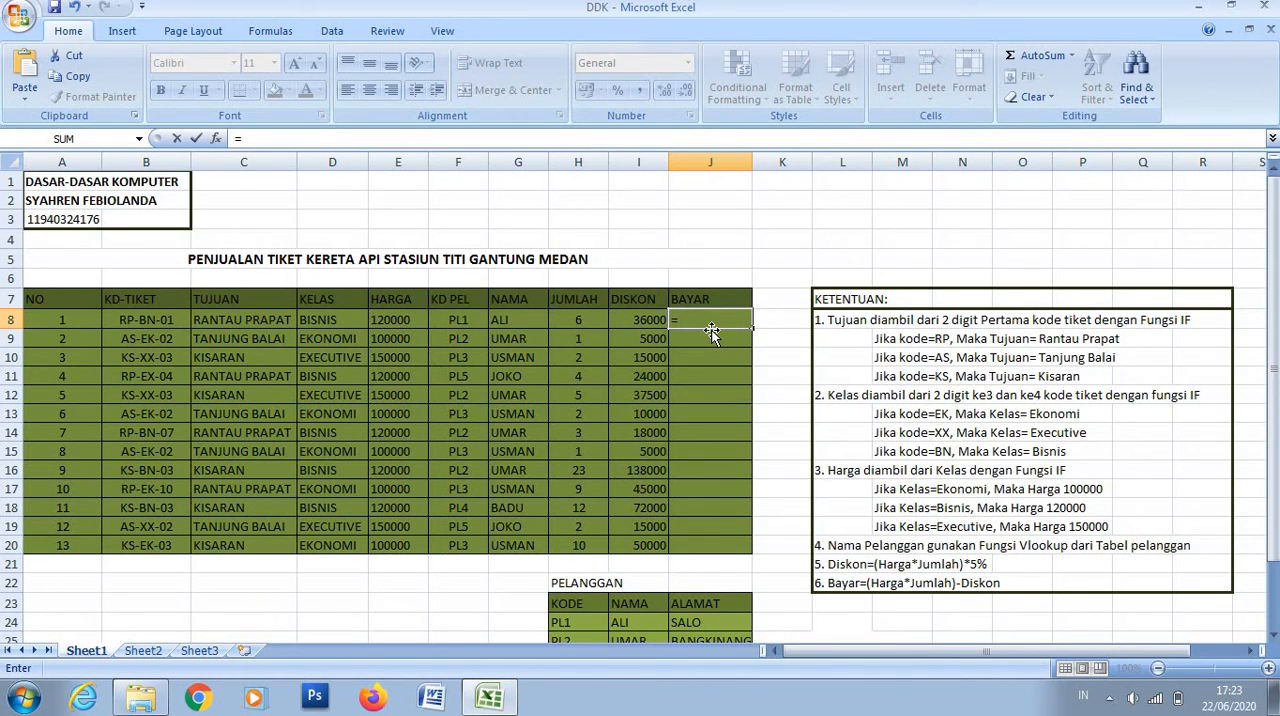
text(()
click(395, 320)
text(*)
click(584, 321)
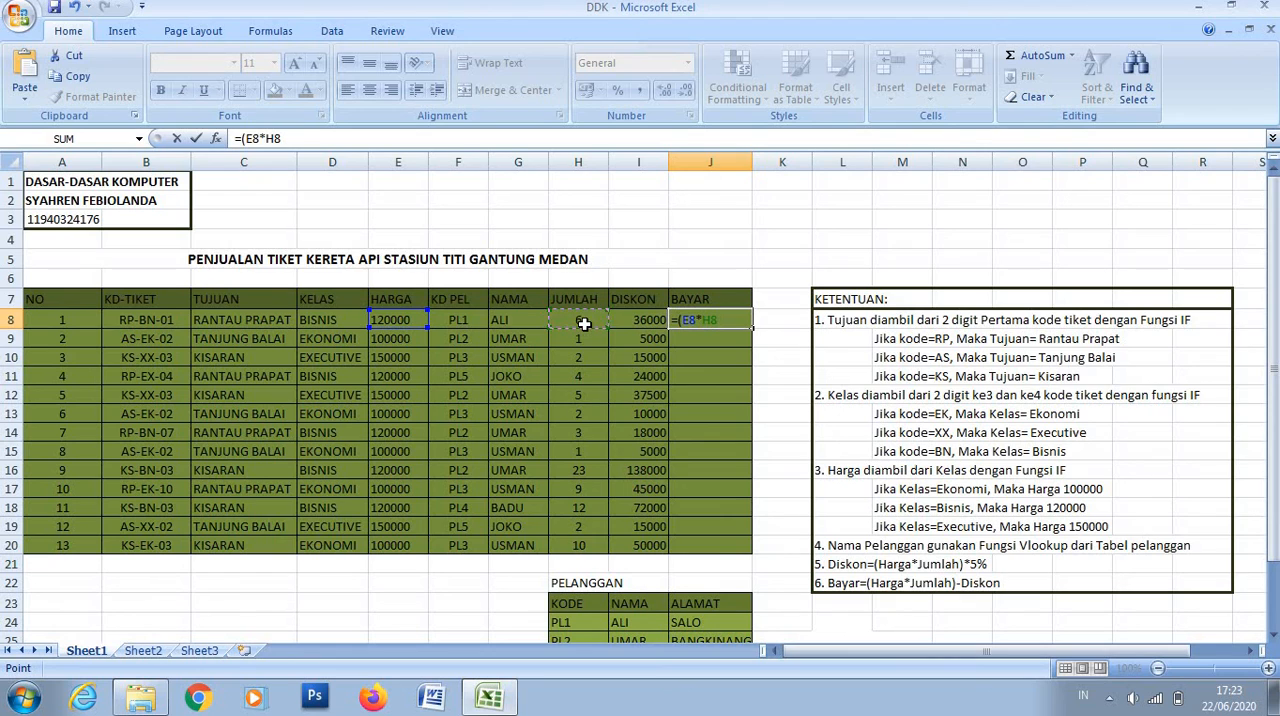
text()-)
- Subtract I8 in the J8 formula to make =(E8*H8)-I8 and fill it down through J20
click(655, 320)
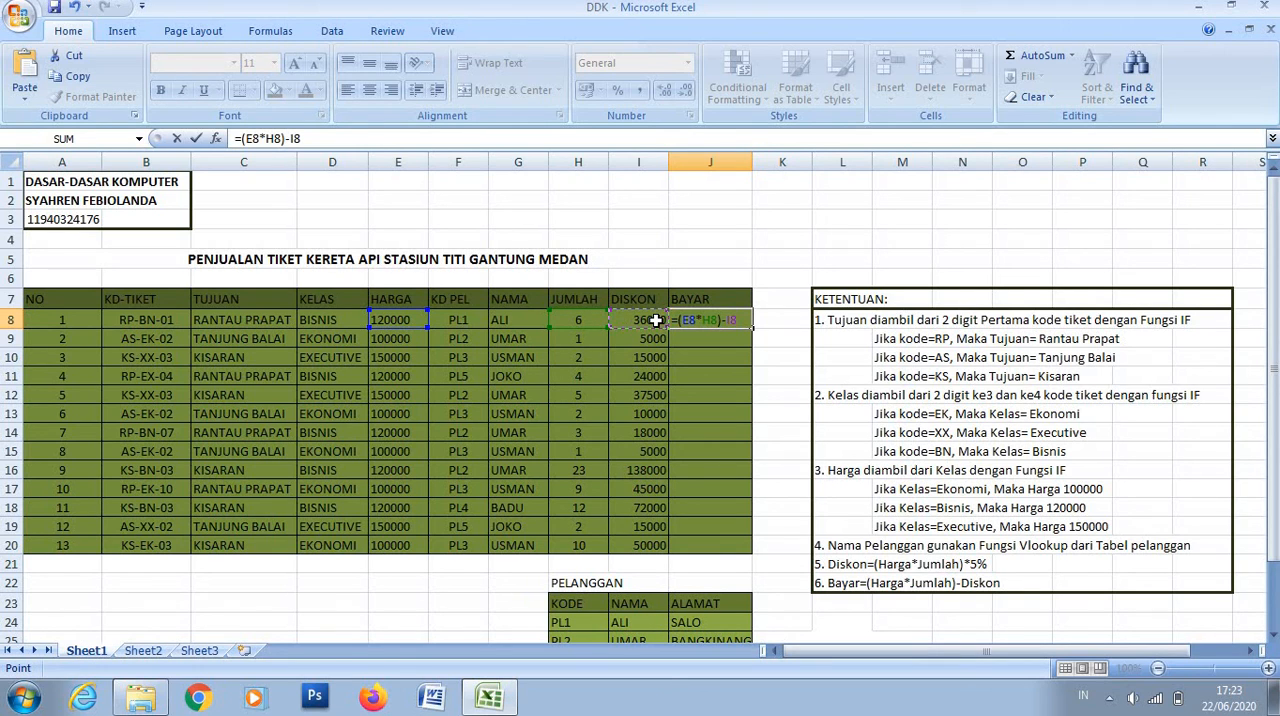
key(Return)
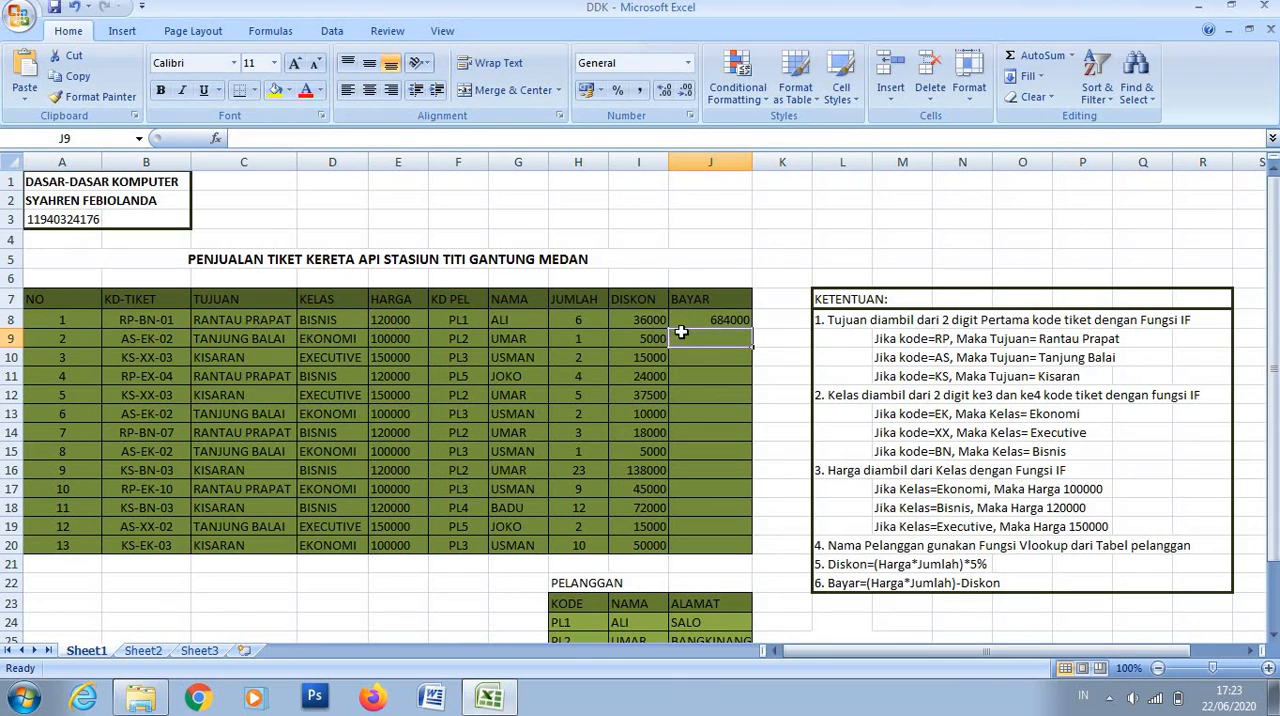
click(685, 321)
drag(753, 329, 748, 552)
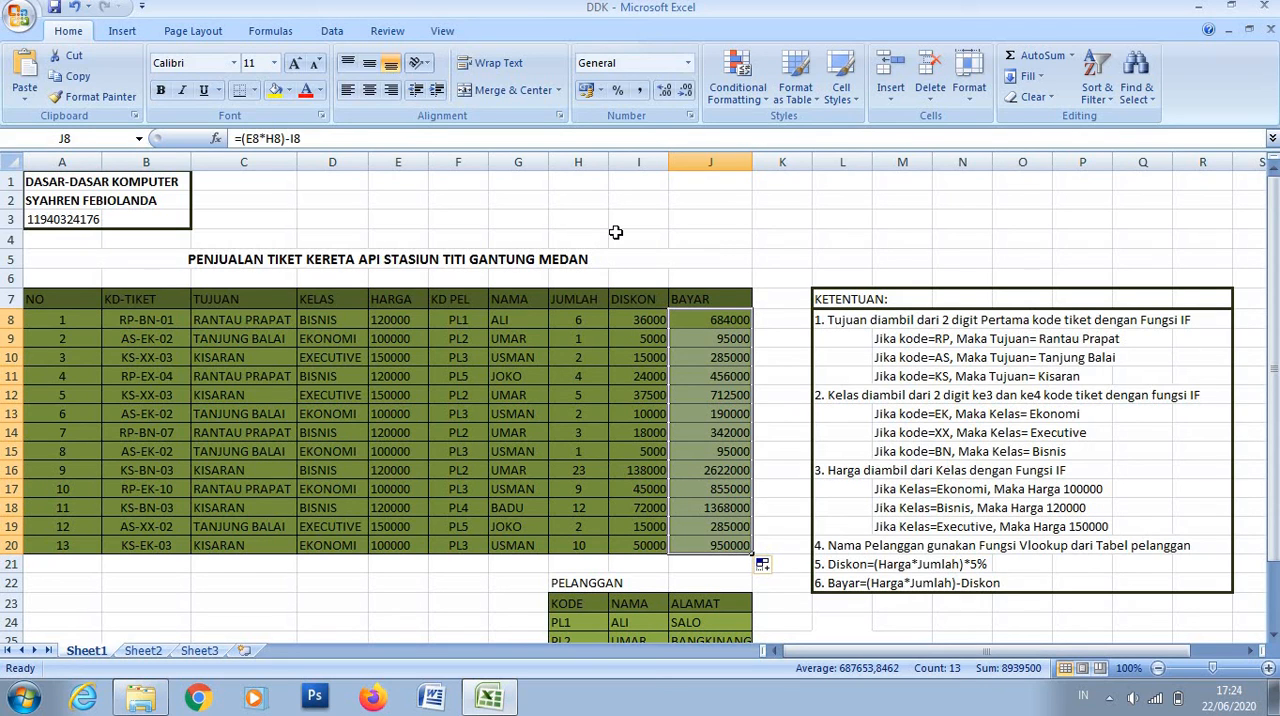
scroll(630, 232, down, 1)
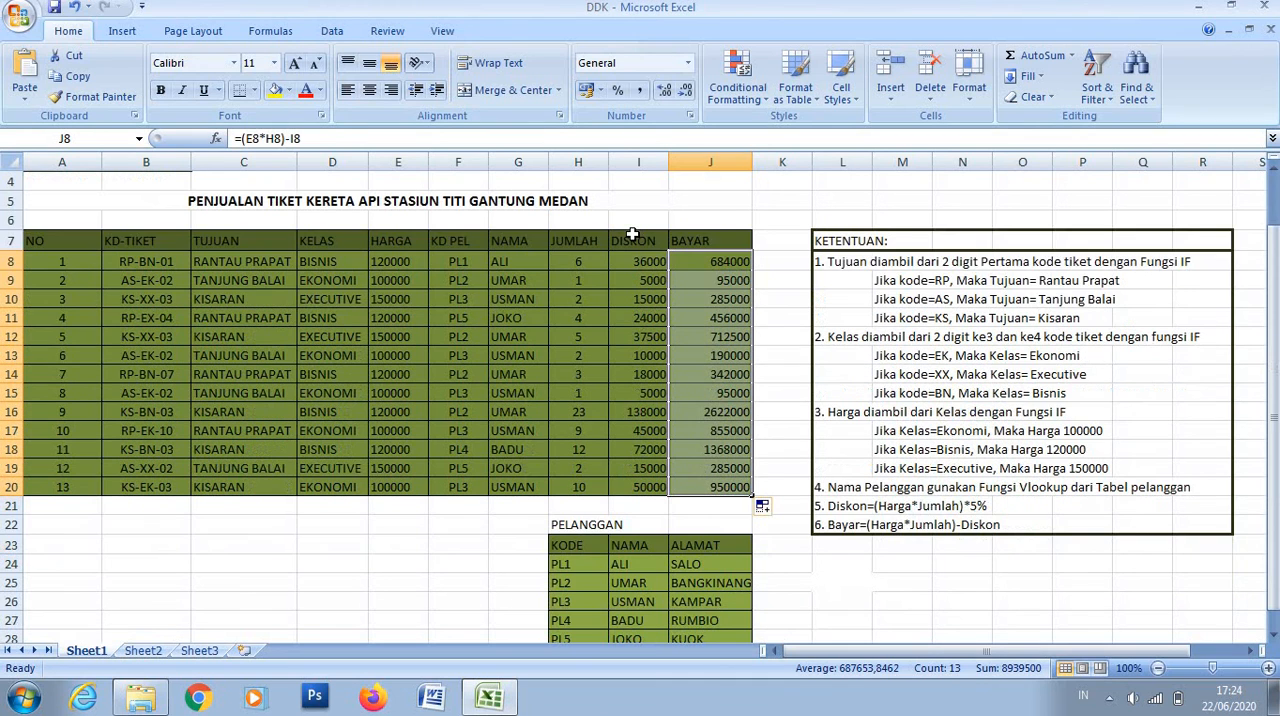
scroll(633, 234, up, 1)
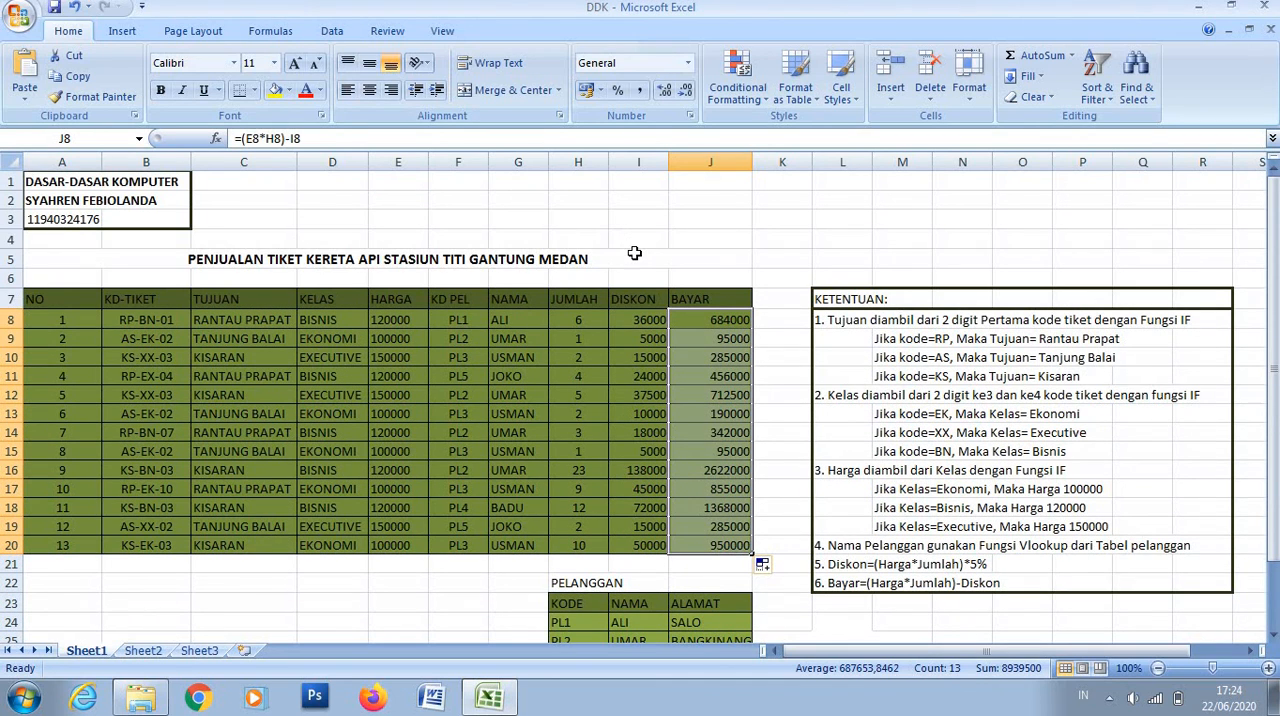